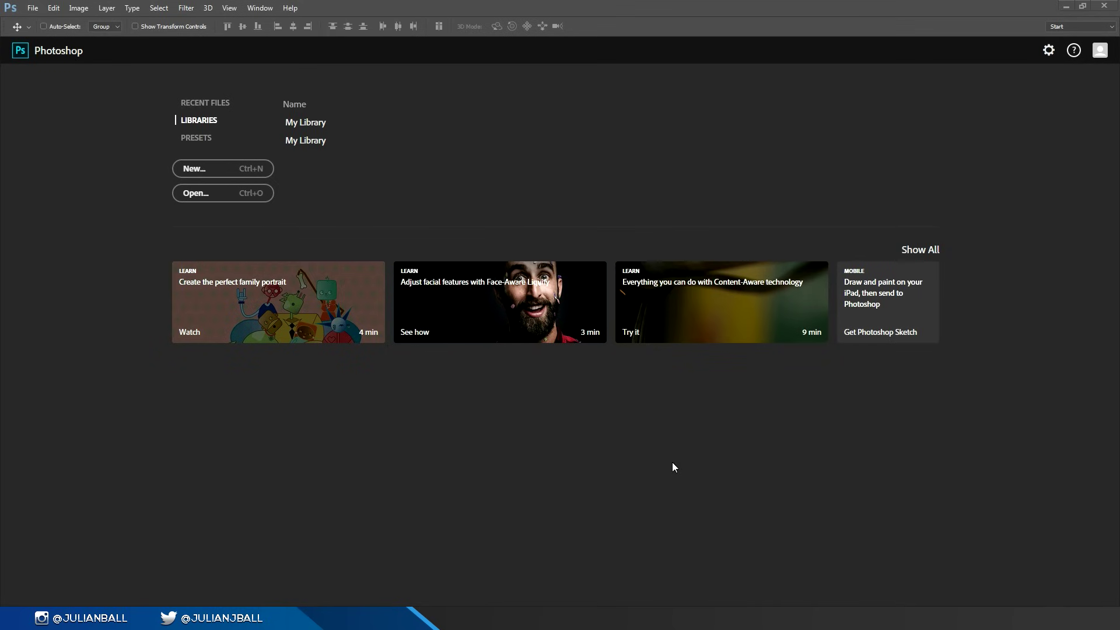
# Step: Start a new document using the 2000 × 2000 px, 300 ppi RGB preset
pyautogui.hotkey('ctrl', 'n')
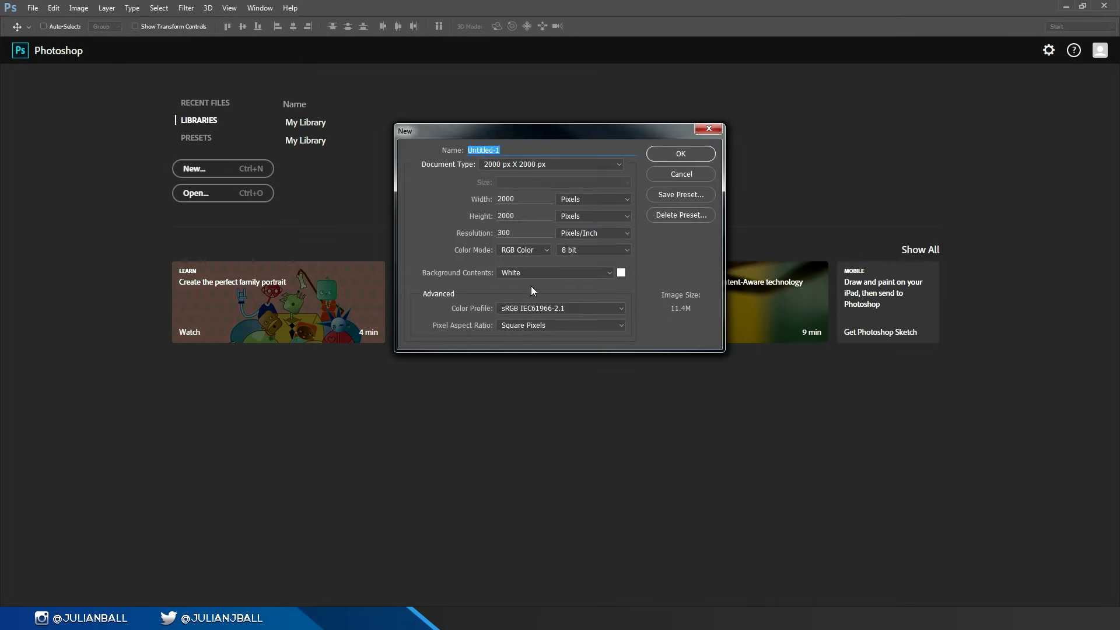
# Step: Create the blank square document and convert its Background into Layer 0
pyautogui.click(663, 152)
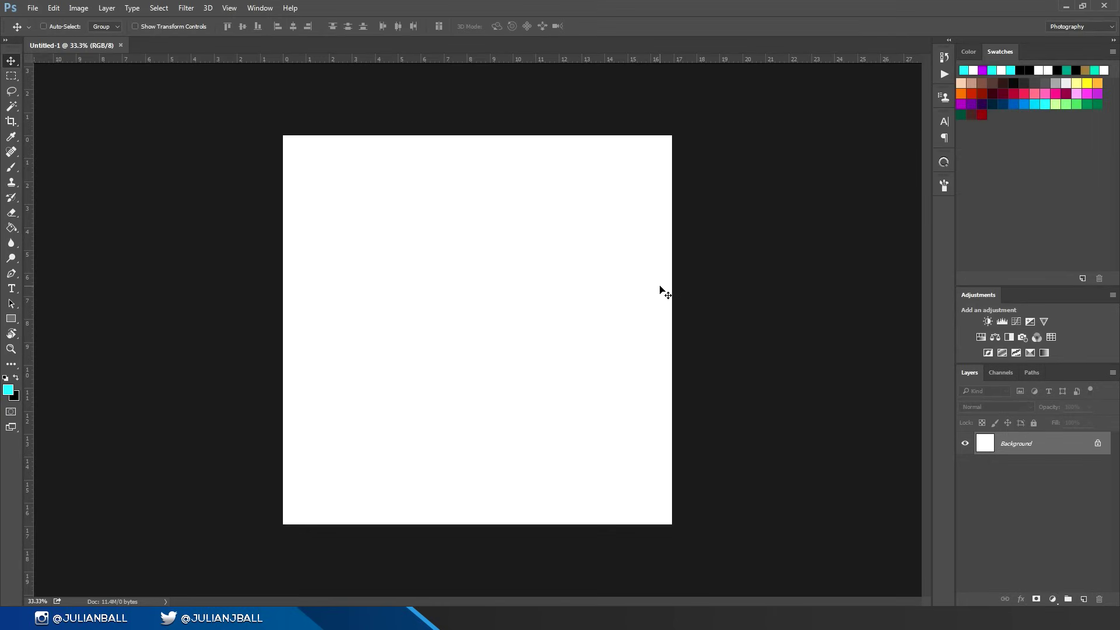
pyautogui.doubleClick(1066, 444)
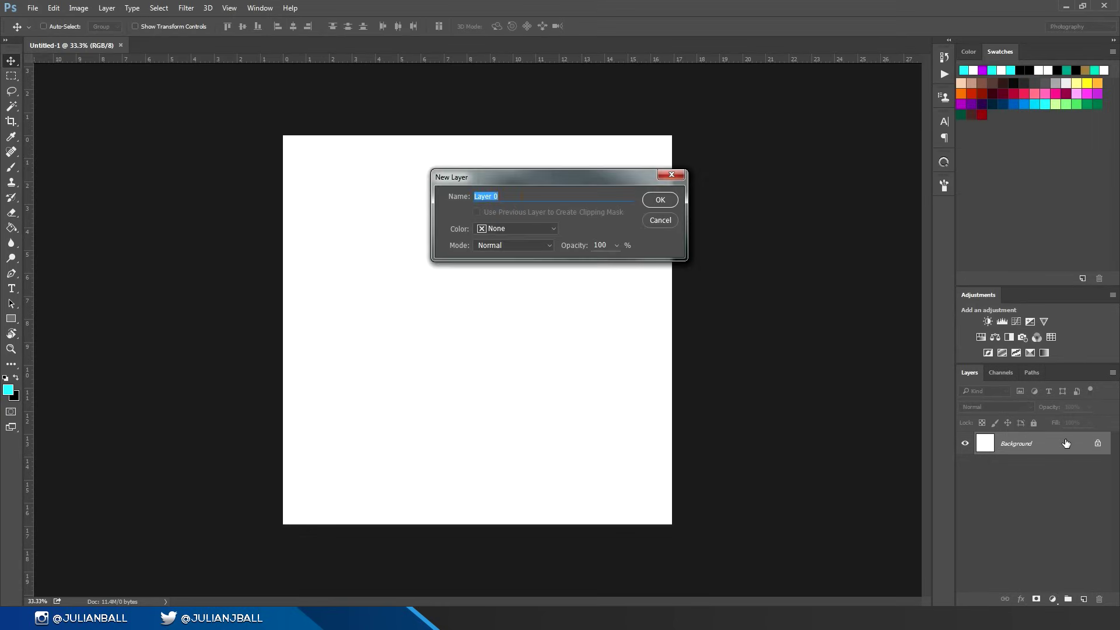
pyautogui.click(668, 200)
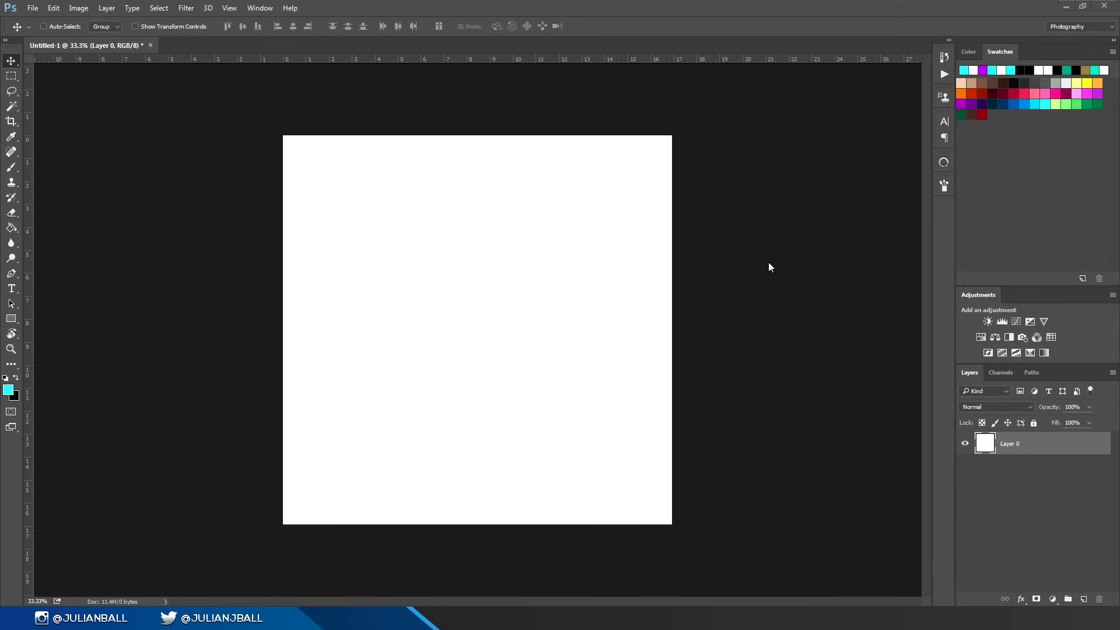
# Step: Duplicate Layer 0 three times, then merge all four layers into one
pyautogui.hotkey('ctrl', 'j')
pyautogui.hotkey('ctrl', 'j')
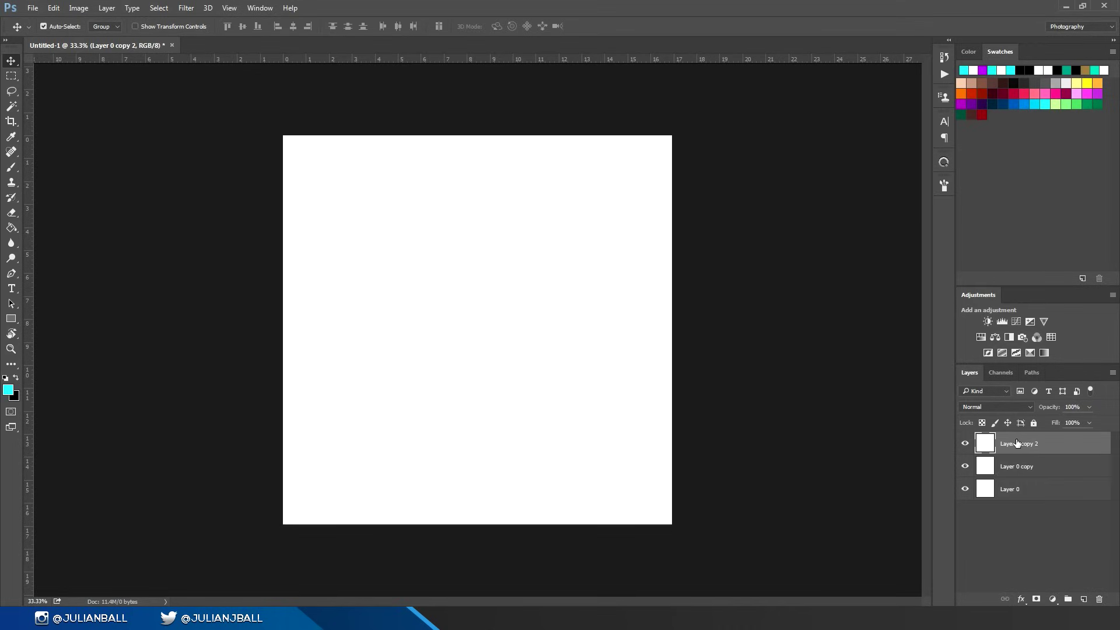
pyautogui.hotkey('ctrl', 'alt', 'z')
pyautogui.hotkey('ctrl', 'alt', 'z')
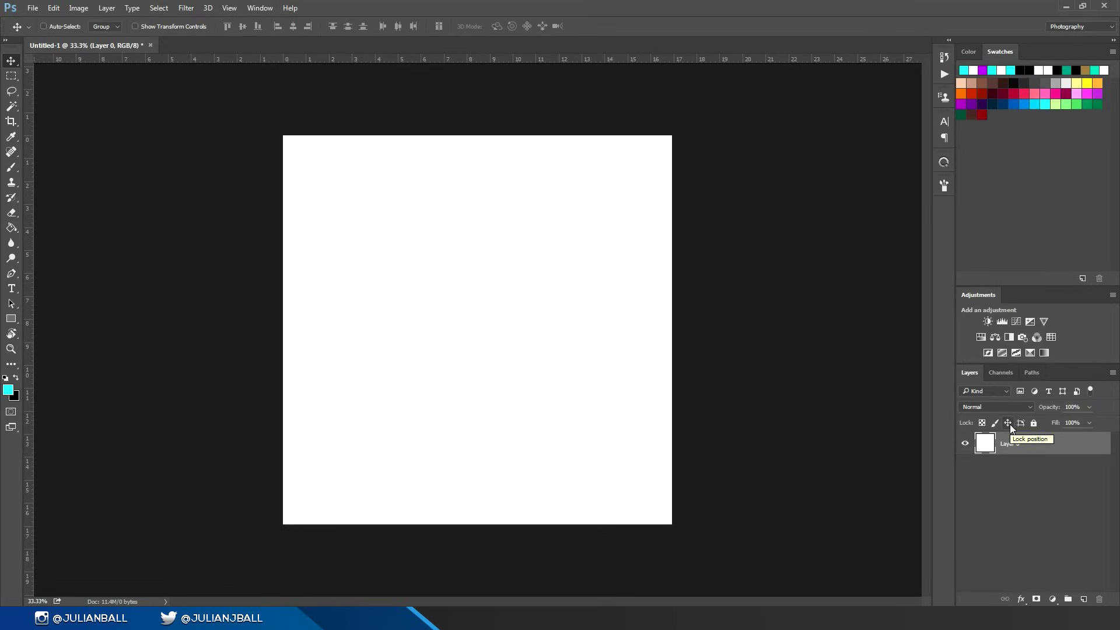
pyautogui.hotkey('ctrl', 'j')
pyautogui.hotkey('ctrl', 'j')
pyautogui.hotkey('ctrl', 'j')
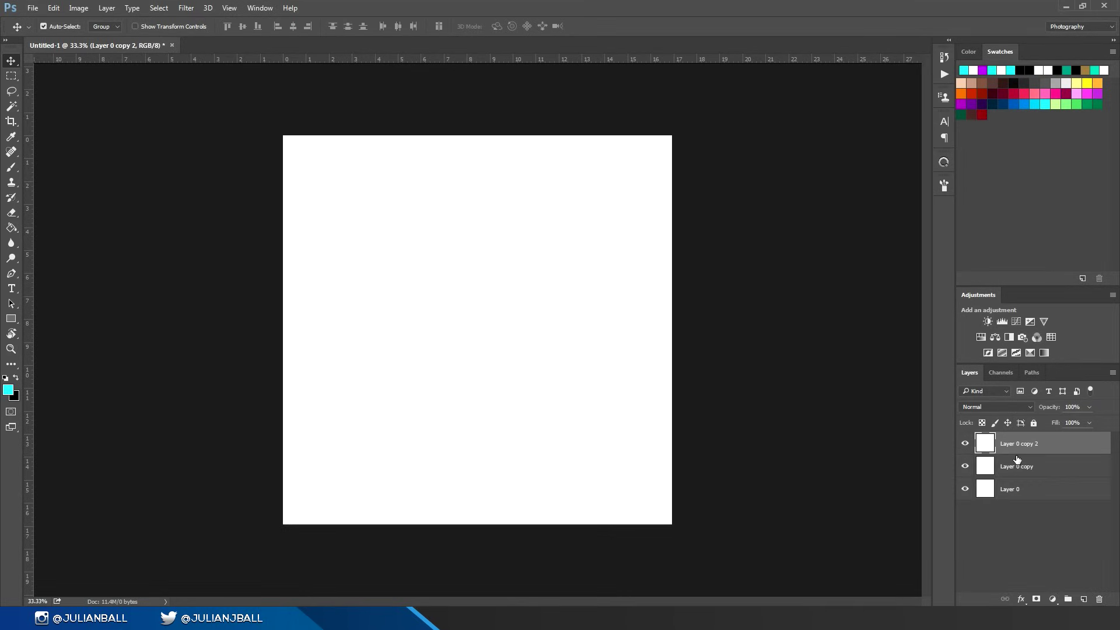
pyautogui.keyDown('shift'); pyautogui.click(1020, 513); pyautogui.keyUp('shift')
pyautogui.hotkey('ctrl', 'e')
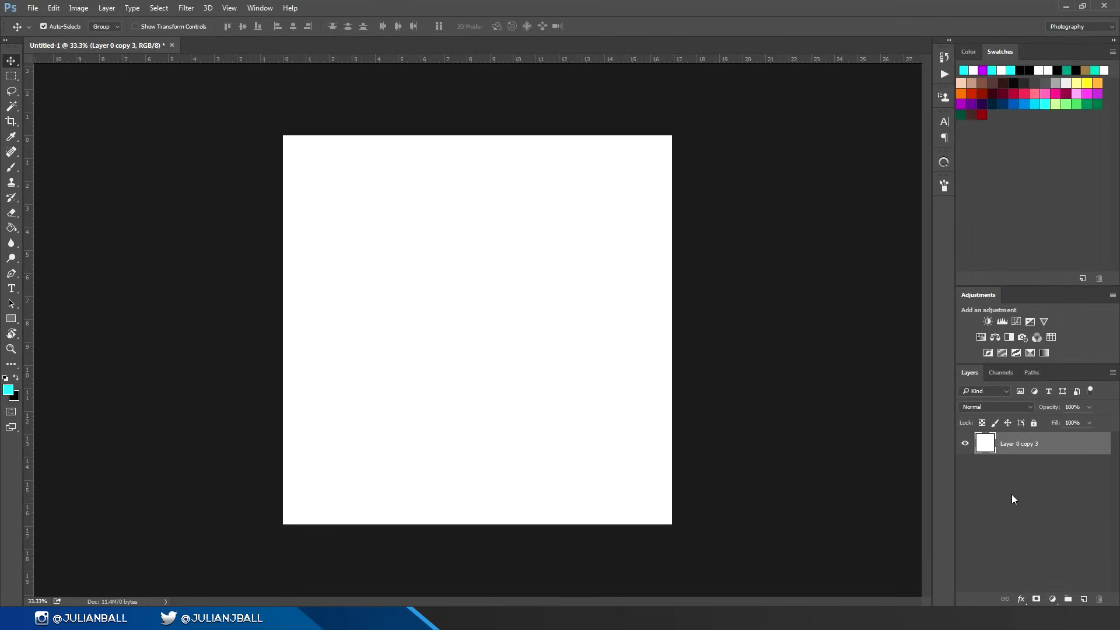
# Step: Group the merged layer as Group 1, duplicate its layer three times, and merge the group
pyautogui.hotkey('ctrl', 'g')
pyautogui.click(1015, 459)
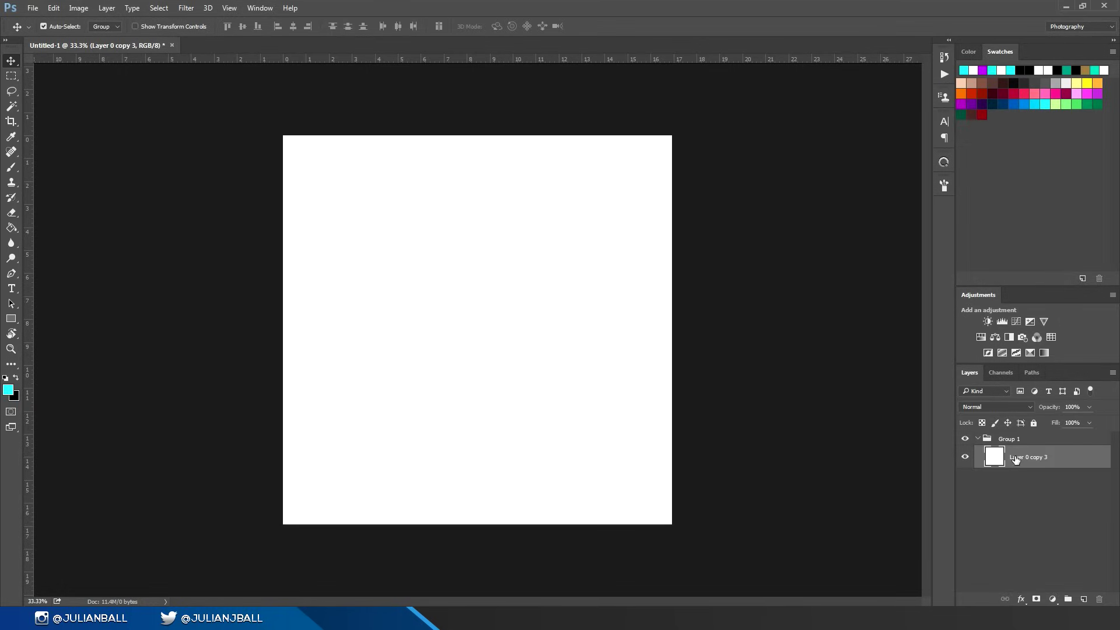
pyautogui.hotkey('ctrl', 'j')
pyautogui.hotkey('ctrl', 'j')
pyautogui.hotkey('ctrl', 'j')
pyautogui.click(1012, 439)
pyautogui.hotkey('ctrl', 'e')
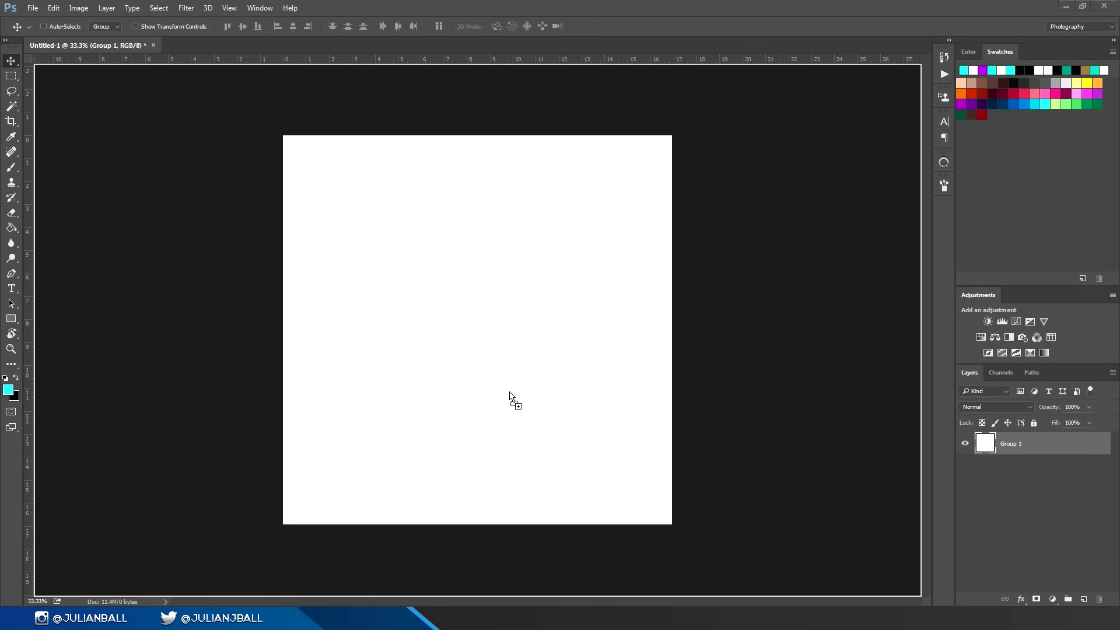
# Step: Place IMG_8447, resize it, flip it horizontally and vertically and back, then distort a corner
pyautogui.moveTo(513, 400); pyautogui.dragTo(535, 391)
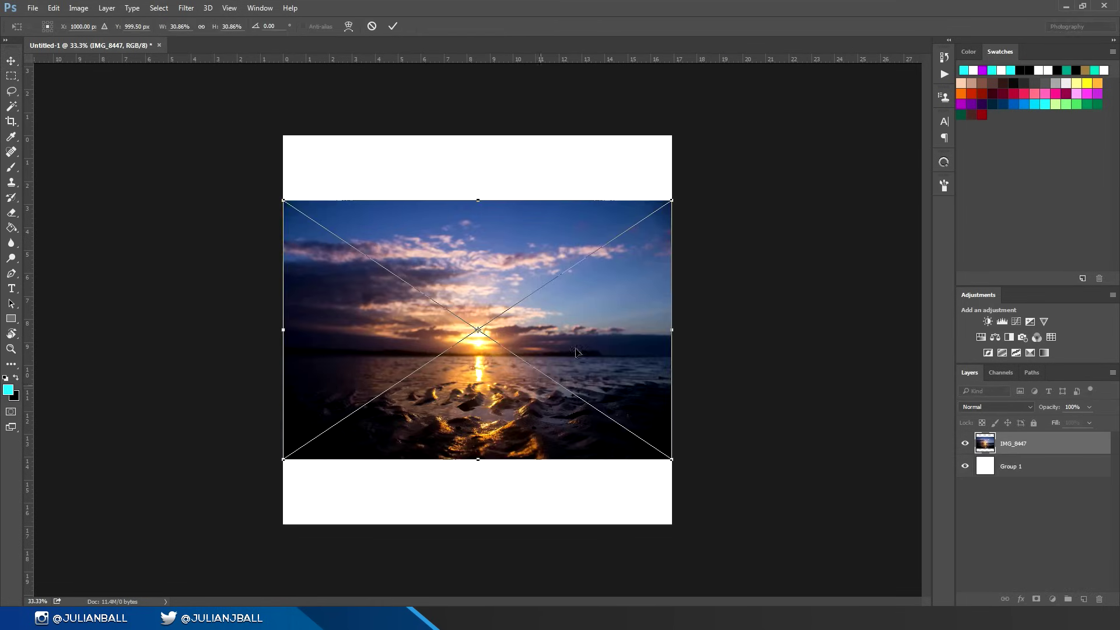
pyautogui.moveTo(672, 200); pyautogui.dragTo(776, 151)
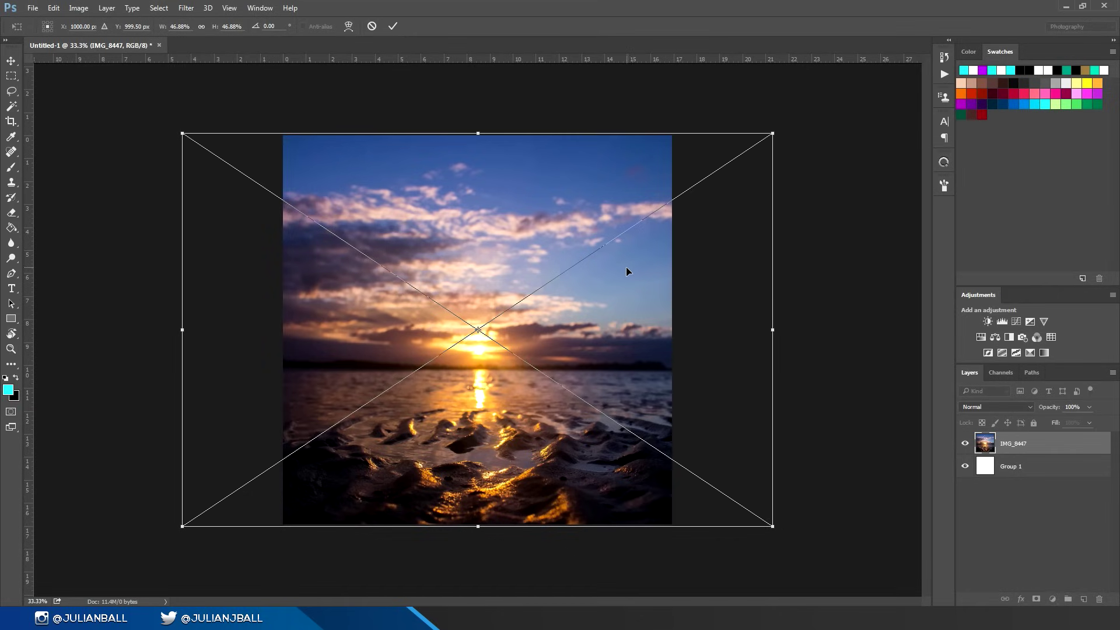
pyautogui.rightClick(610, 257)
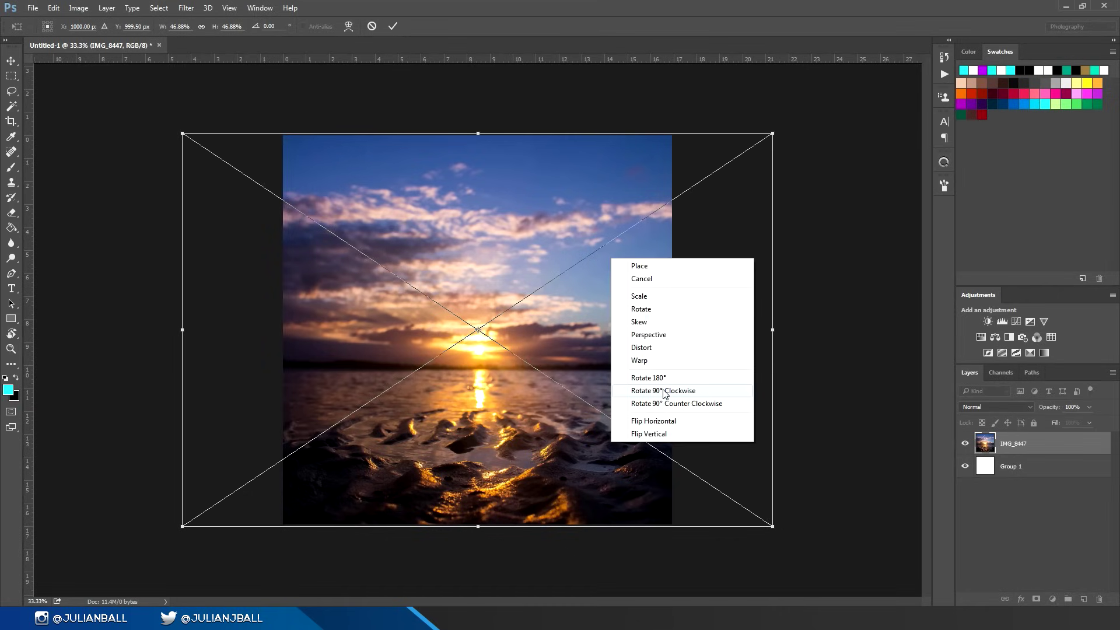
pyautogui.click(654, 421)
pyautogui.rightClick(625, 395)
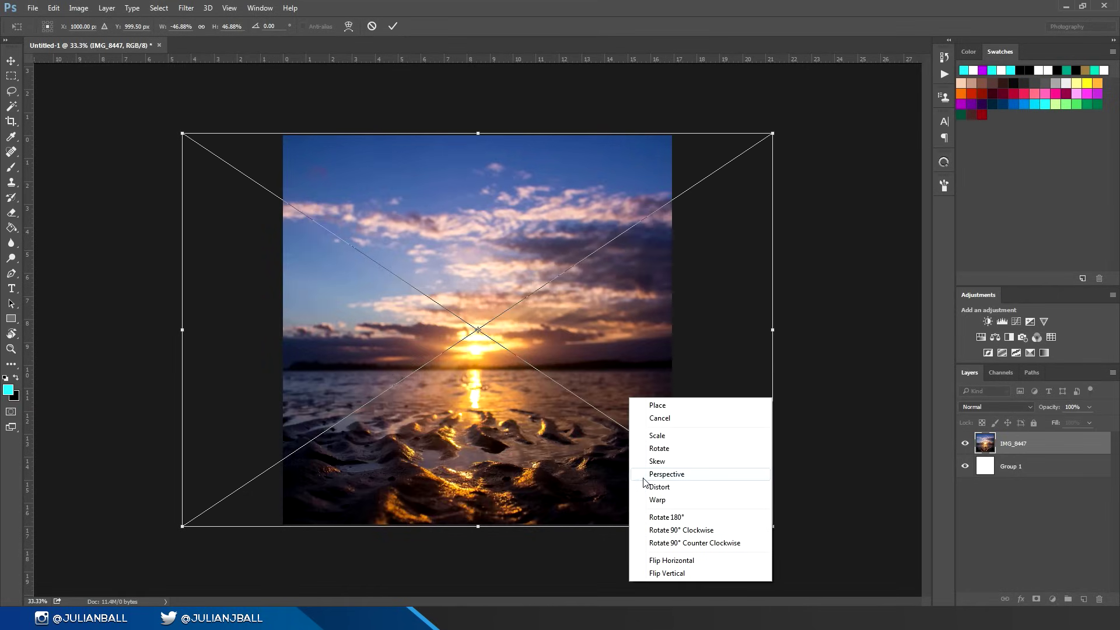
pyautogui.click(644, 574)
pyautogui.rightClick(617, 435)
pyautogui.click(676, 419)
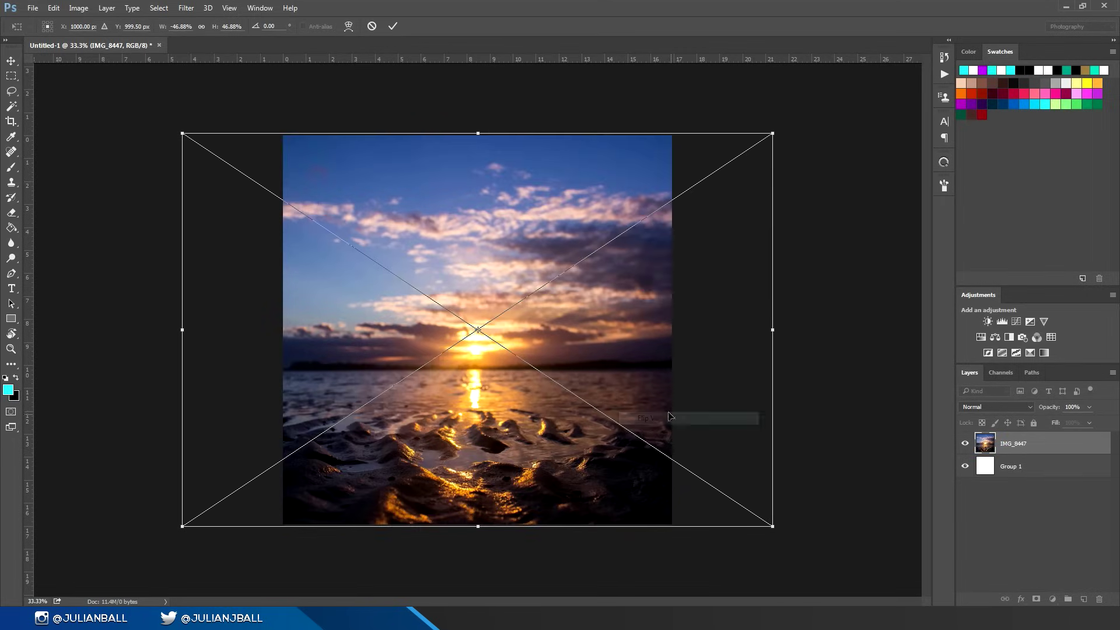
pyautogui.moveTo(765, 138); pyautogui.dragTo(832, 168)
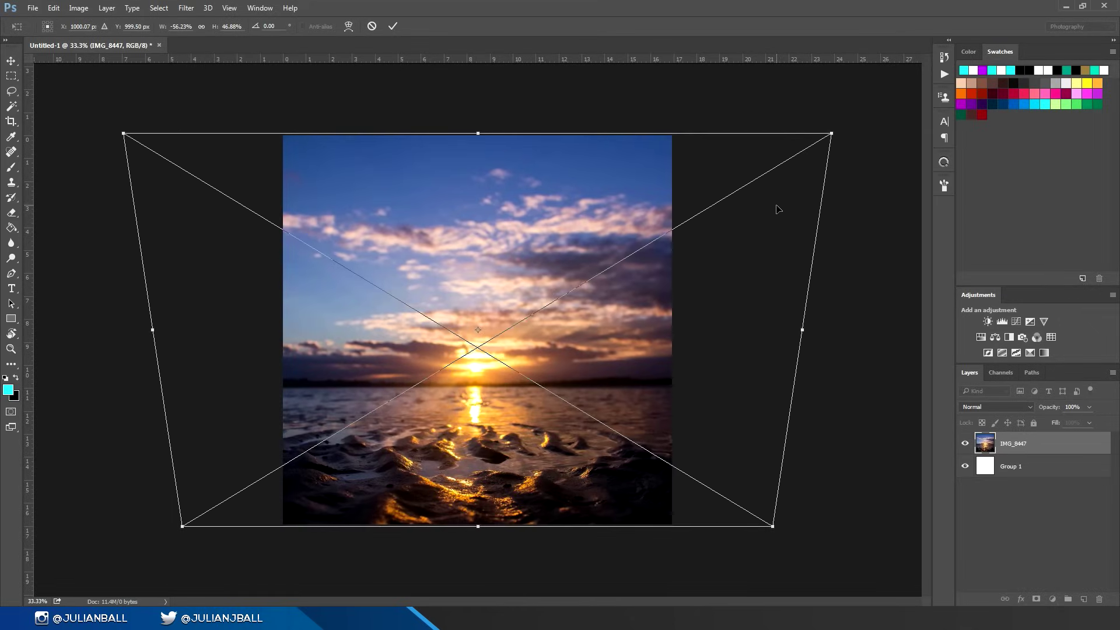
# Step: Cancel the distorted placement and re-place IMG_8447 enlarged to cover the canvas
pyautogui.press('Escape')
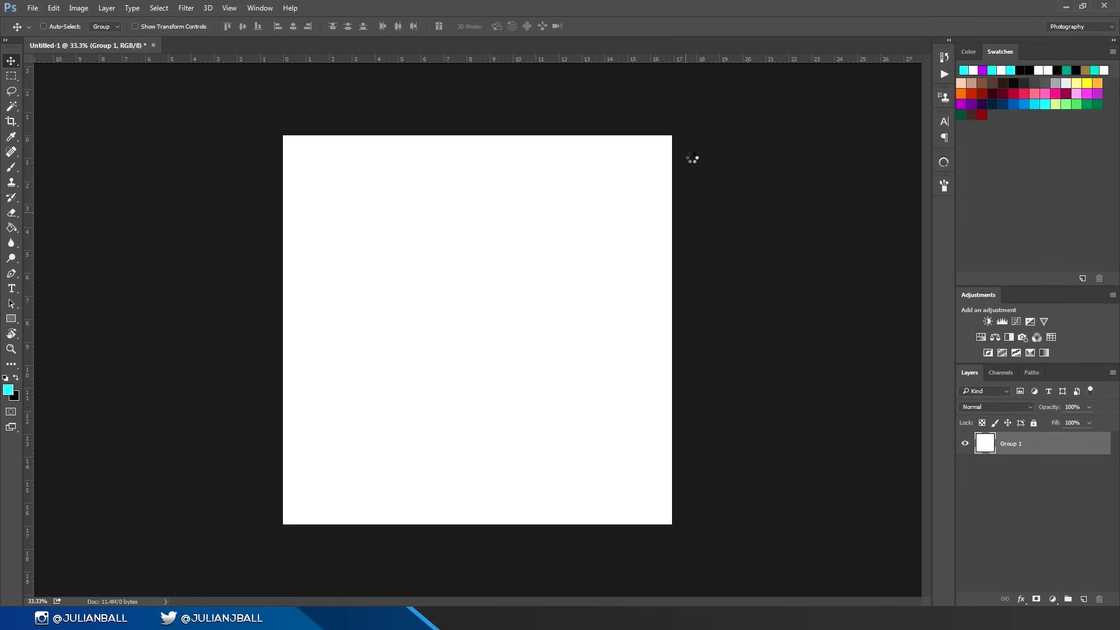
pyautogui.moveTo(672, 203); pyautogui.dragTo(794, 119)
pyautogui.press('Return')
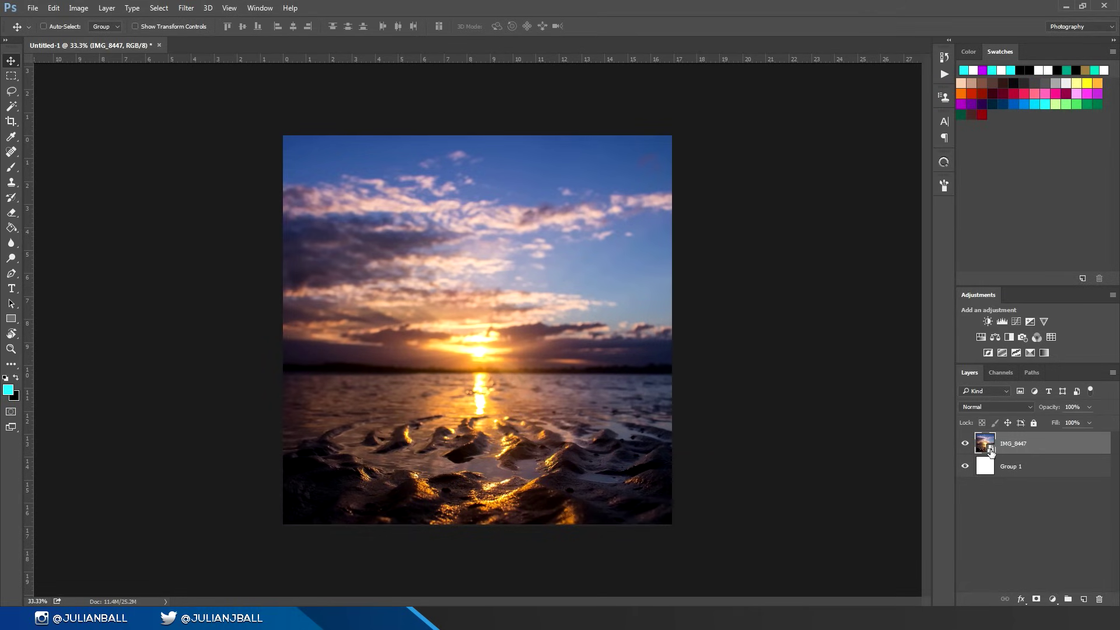
# Step: Rasterize the IMG_8447 photo layer
pyautogui.rightClick(1050, 442)
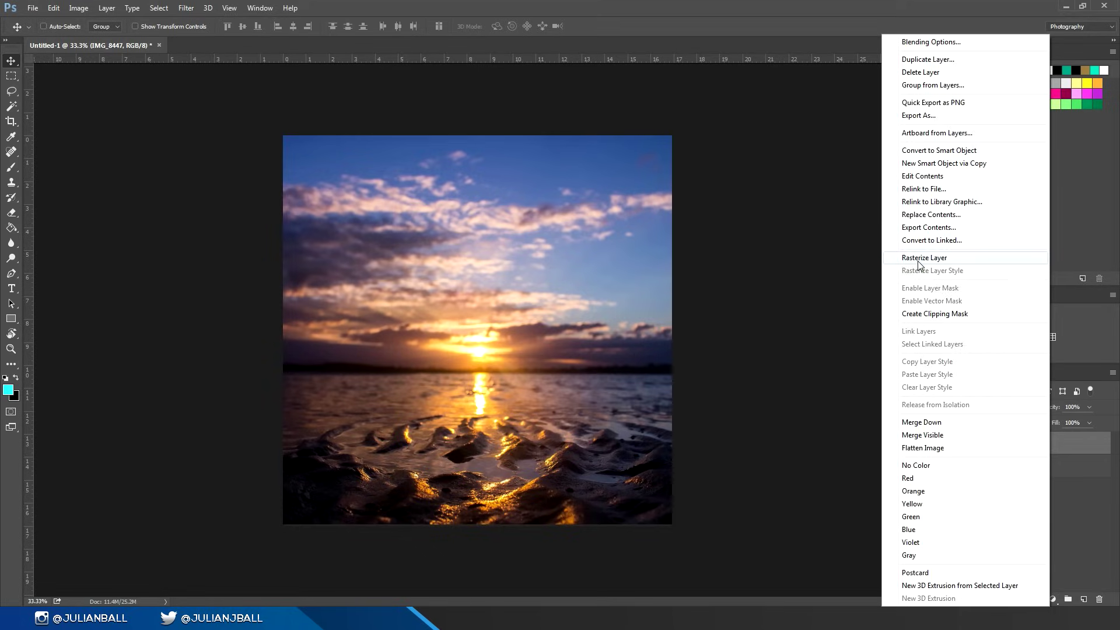
pyautogui.click(920, 259)
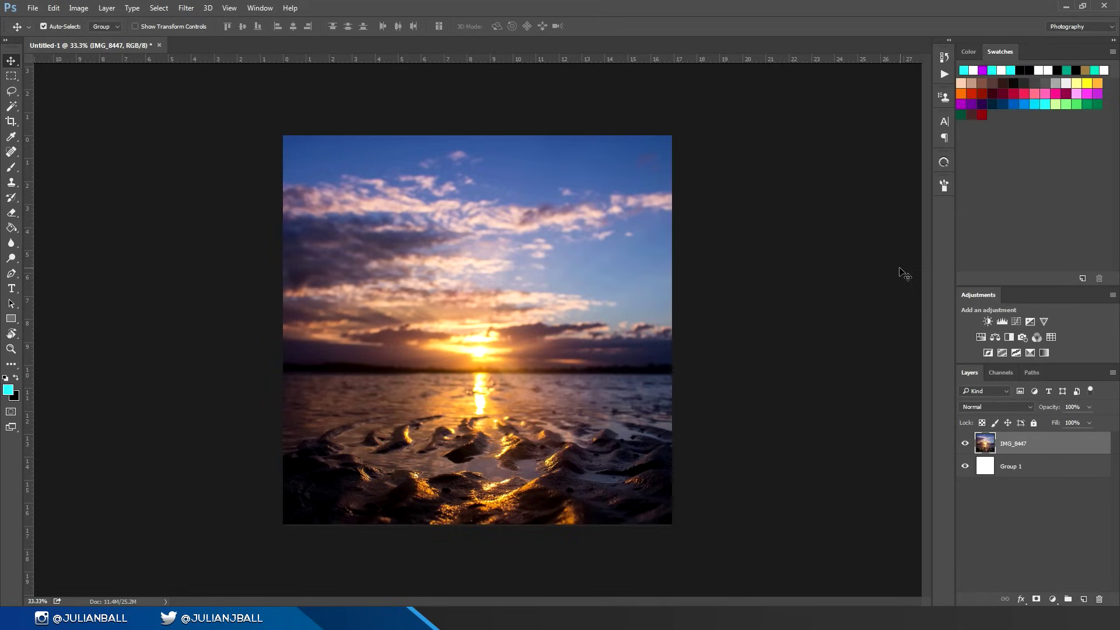
pyautogui.hotkey('ctrl', 'alt', 'z')
pyautogui.hotkey('ctrl', 'alt', 'z')
pyautogui.hotkey('ctrl', 'alt', 'z')
pyautogui.press('ctrl')
# Step: Try hue +172 and saturation +100, then cancel, and invert colours then undo
pyautogui.hotkey('ctrl', 'u')
pyautogui.moveTo(887, 429); pyautogui.dragTo(971, 436)
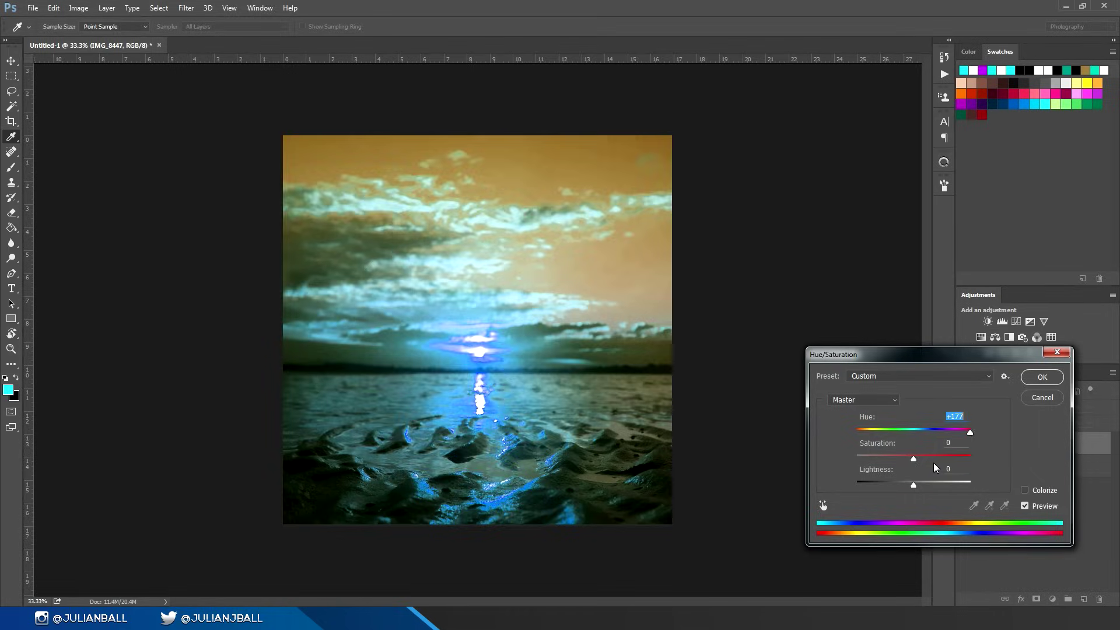
pyautogui.hotkey('ctrl', 'z')
pyautogui.moveTo(913, 459); pyautogui.dragTo(970, 485)
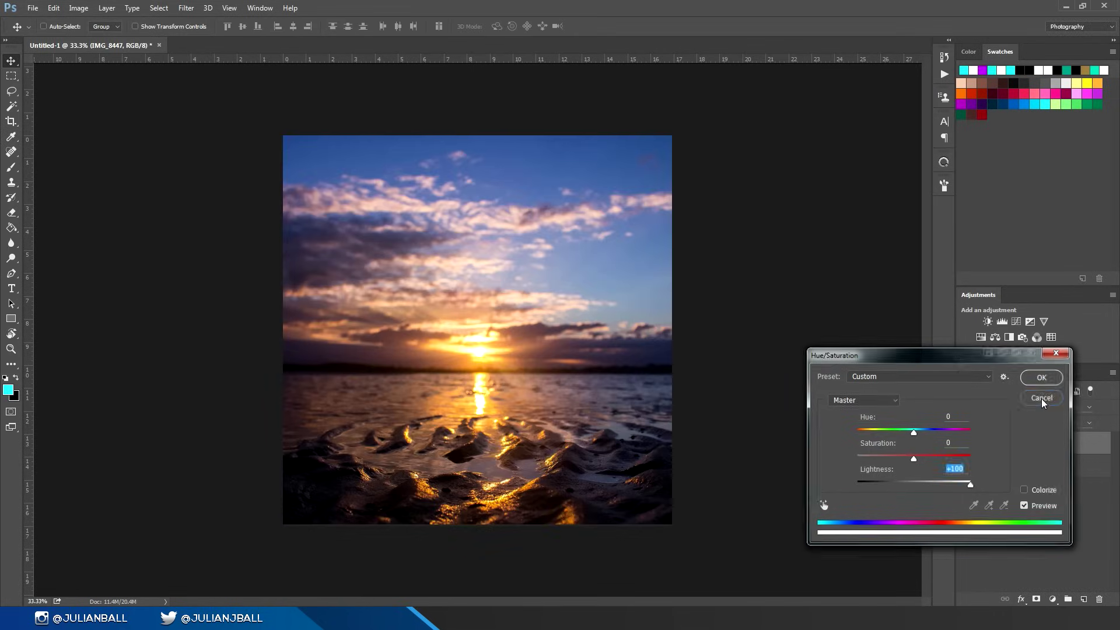
pyautogui.click(1042, 398)
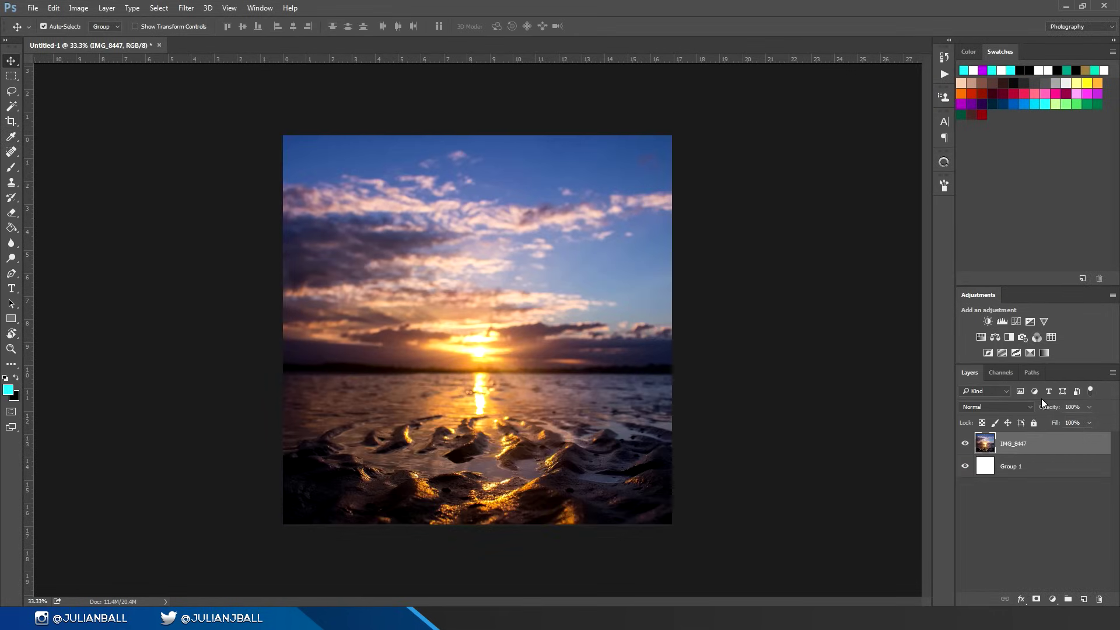
pyautogui.hotkey('ctrl', 'i')
pyautogui.hotkey('ctrl', 'z')
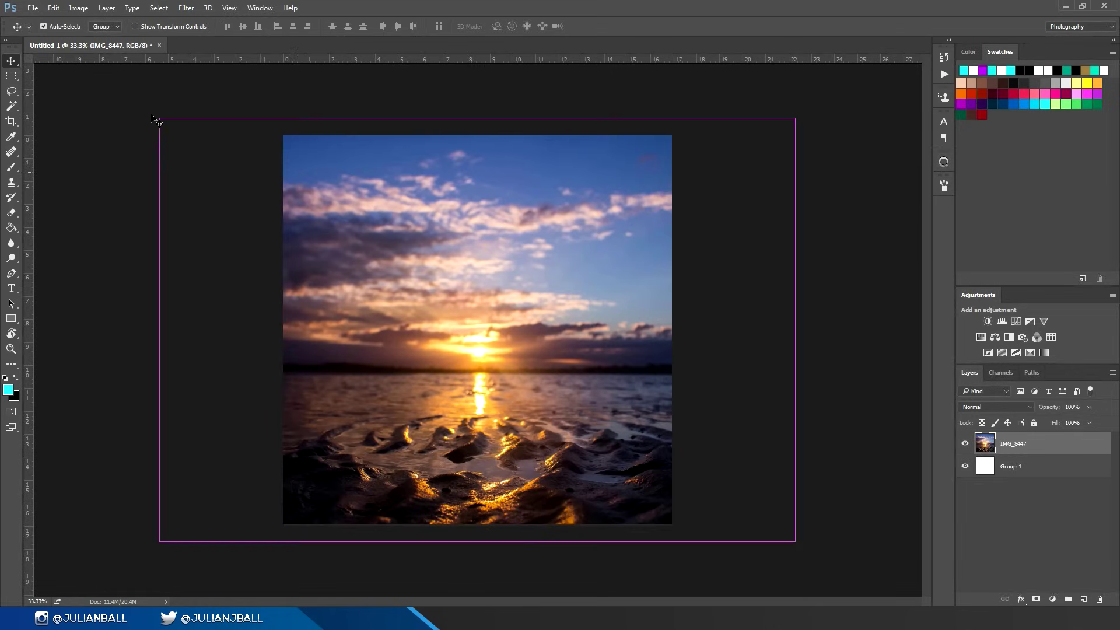
pyautogui.press('ctrl')
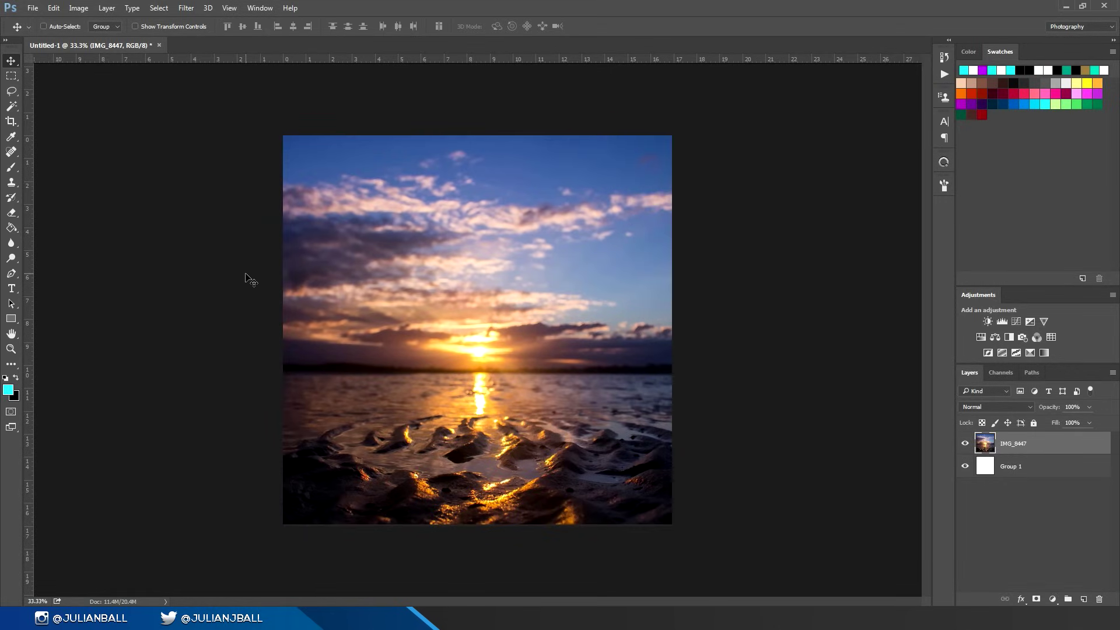
# Step: Apply a Gaussian Blur to the photo, then undo it
pyautogui.click(186, 8)
pyautogui.moveTo(256, 138)
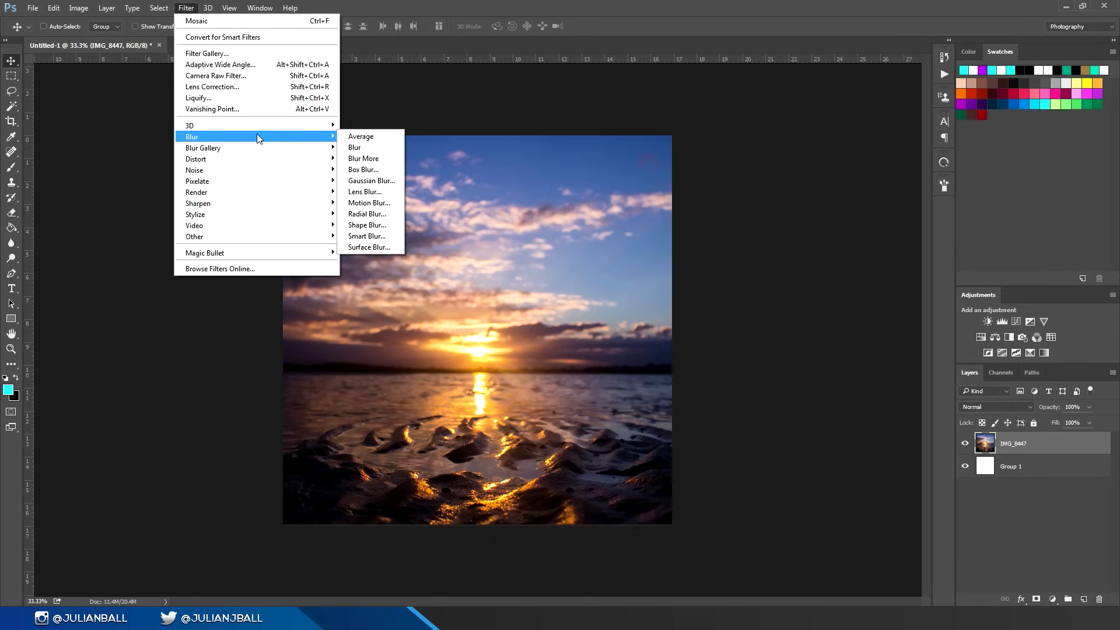
pyautogui.moveTo(260, 179)
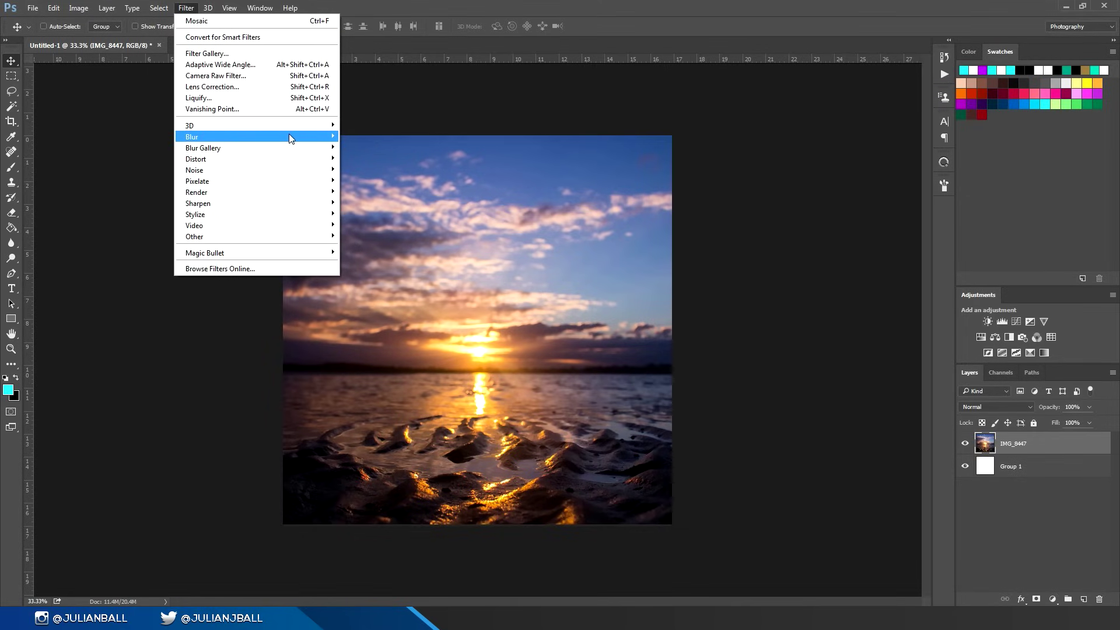
pyautogui.click(365, 180)
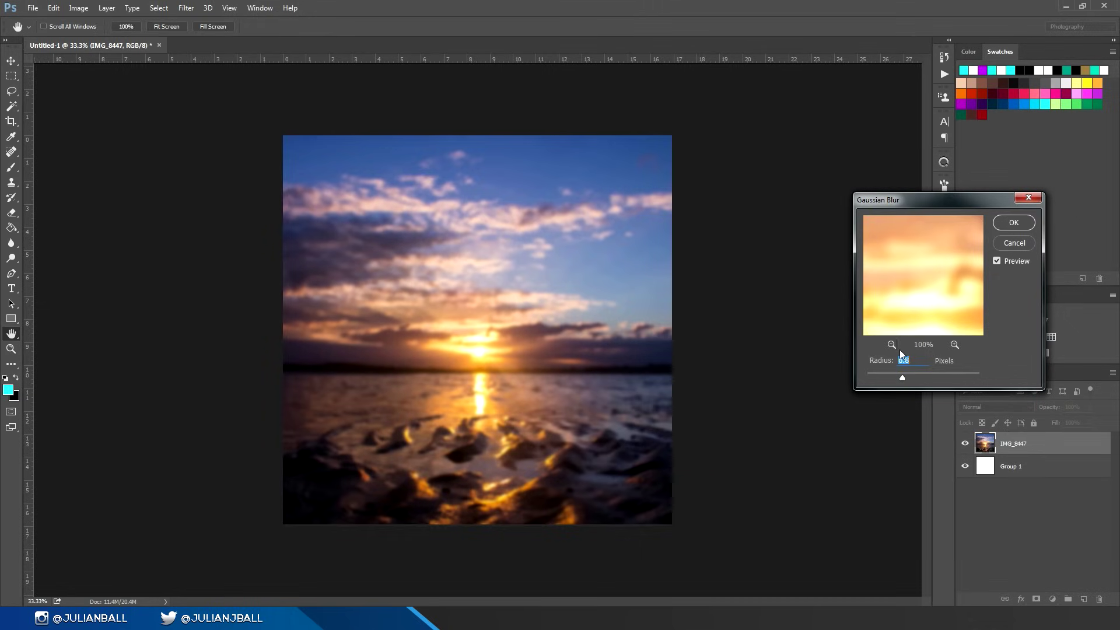
pyautogui.click(1014, 222)
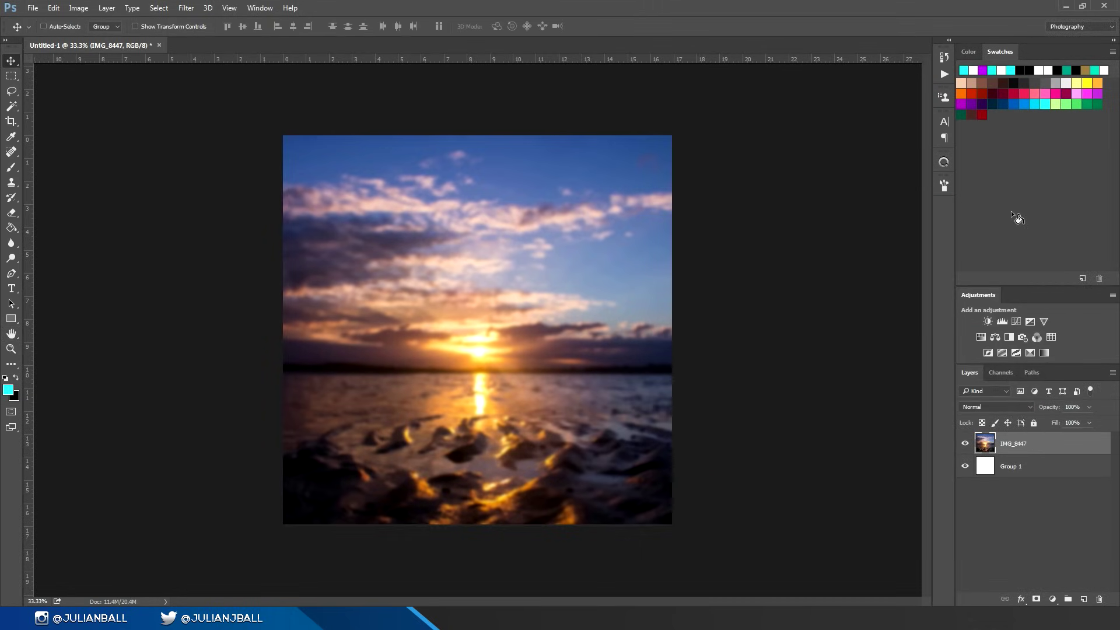
pyautogui.press('ctrl')
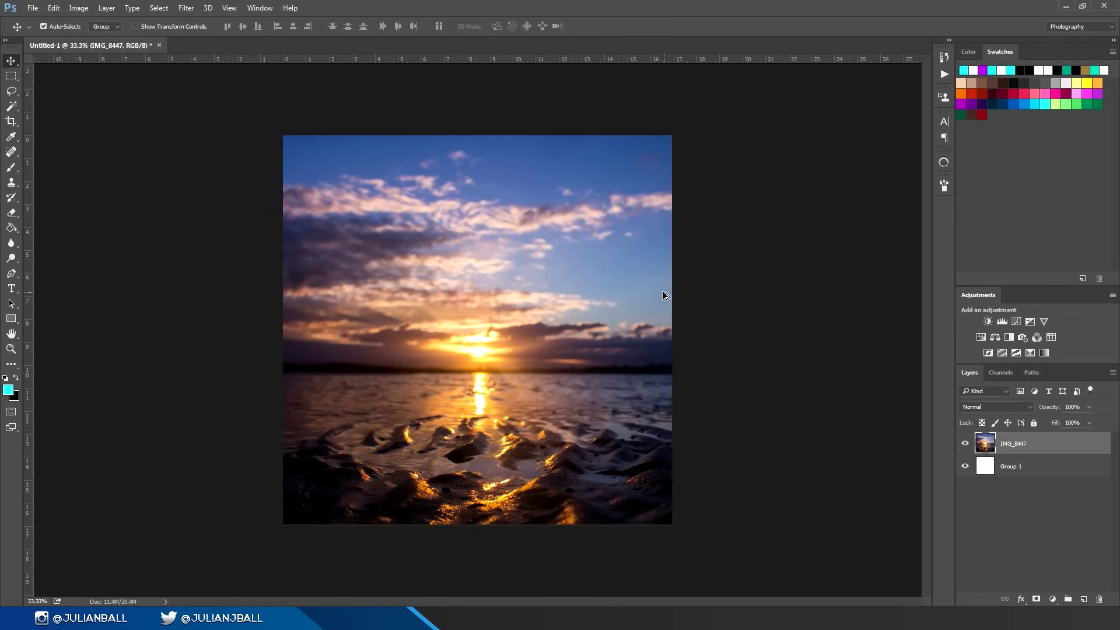
# Step: Apply the Spherize distortion to the photo twice for a stronger bulge
pyautogui.click(193, 8)
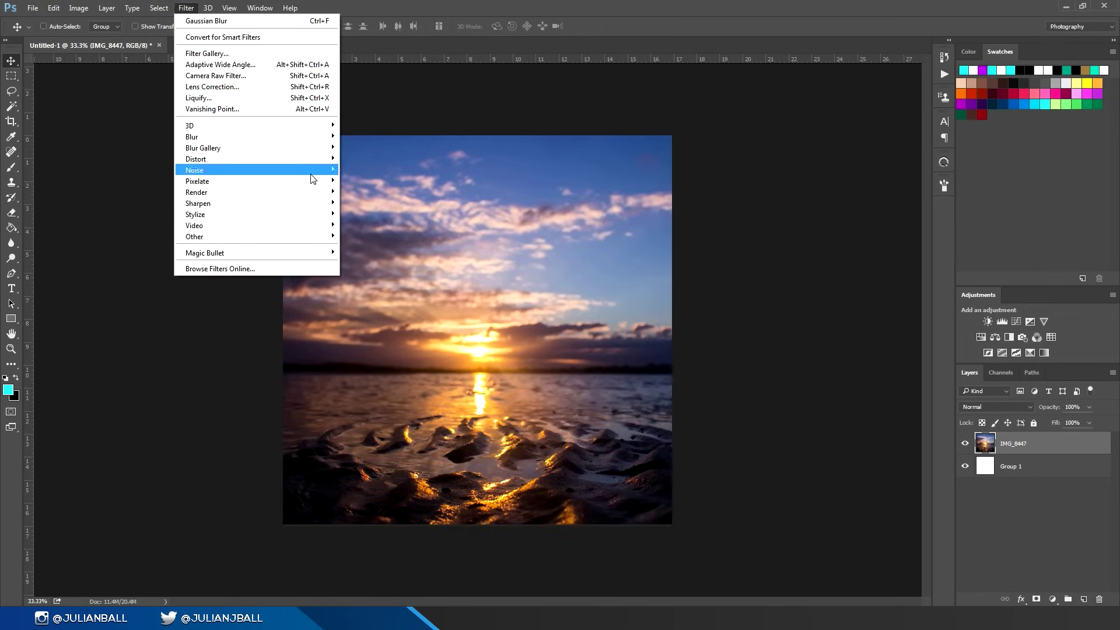
pyautogui.moveTo(309, 165)
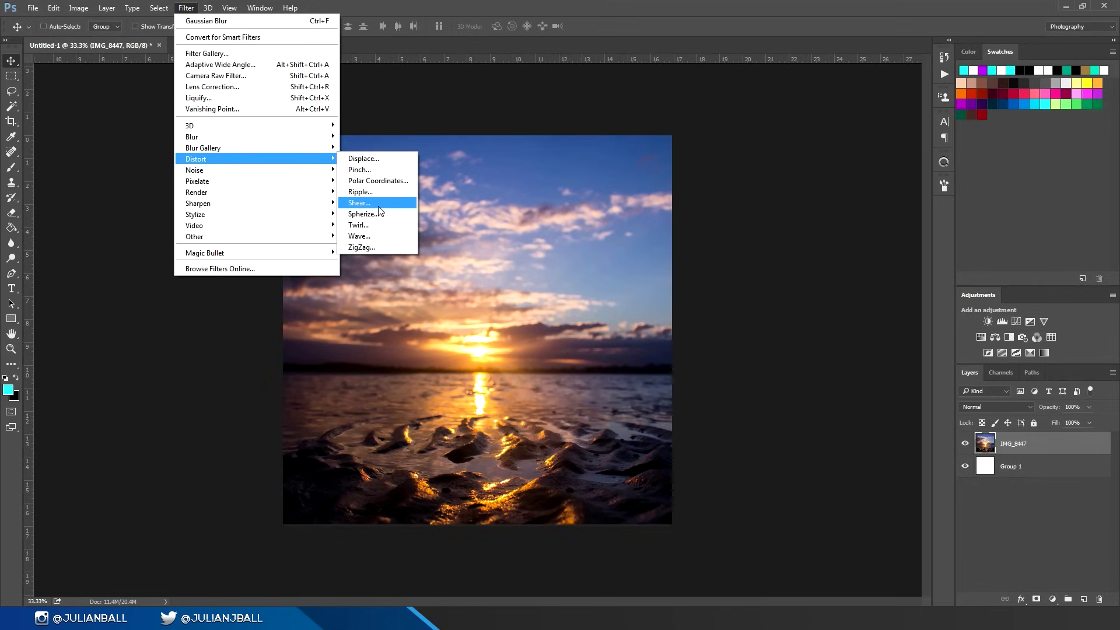
pyautogui.click(374, 215)
pyautogui.click(982, 236)
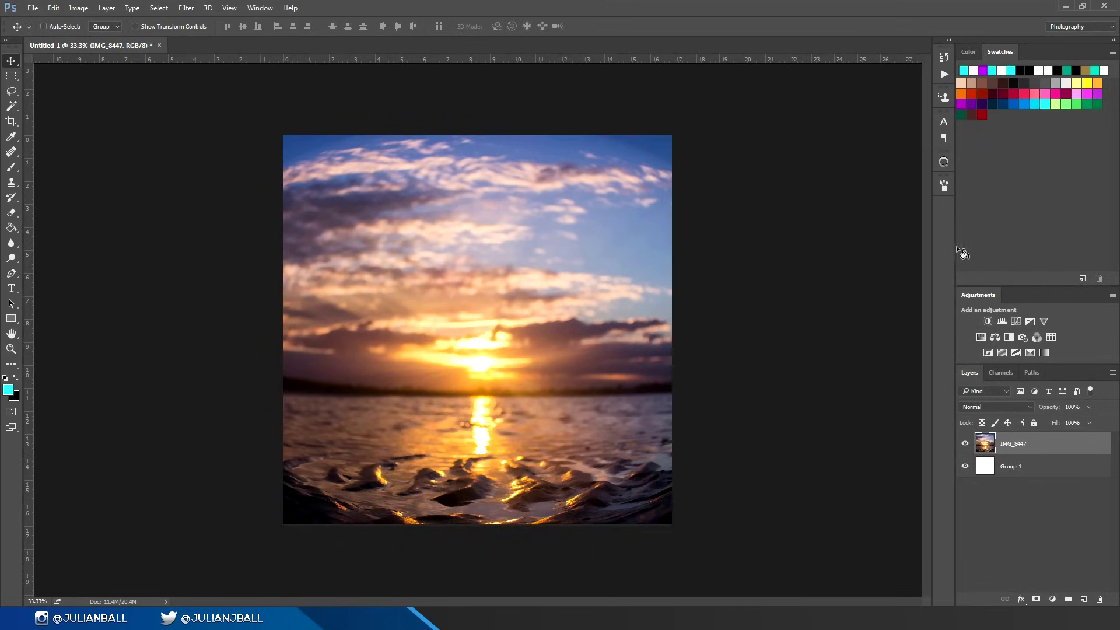
pyautogui.hotkey('ctrl', 'f')
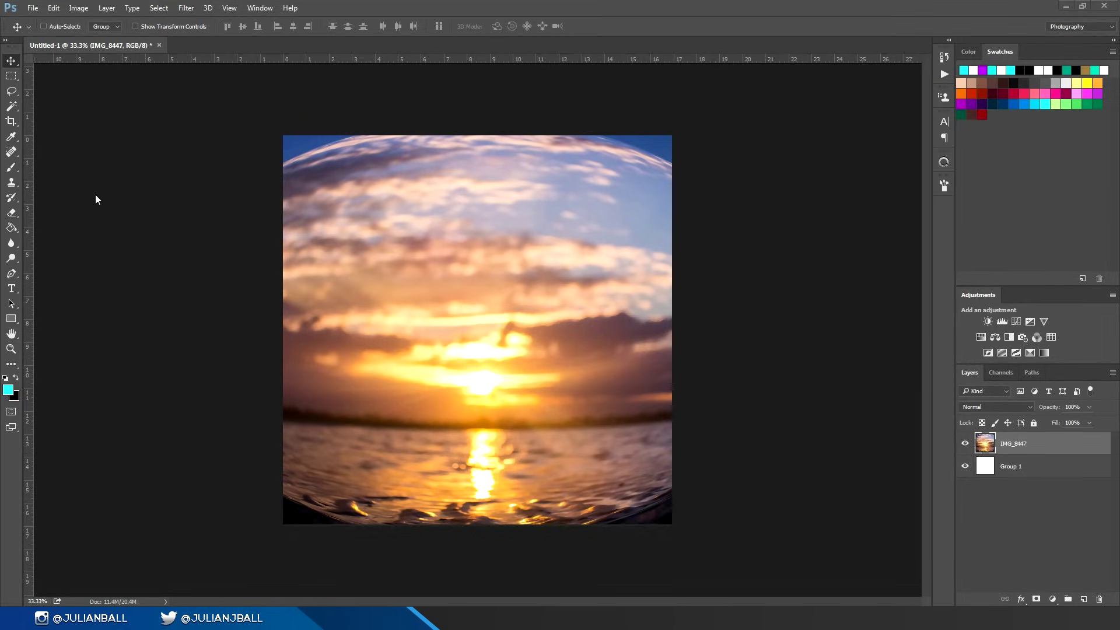
# Step: Undo the spherize distortion on the photo
pyautogui.hotkey('ctrl', 'alt', 'z')
pyautogui.hotkey('ctrl', 'alt', 'z')
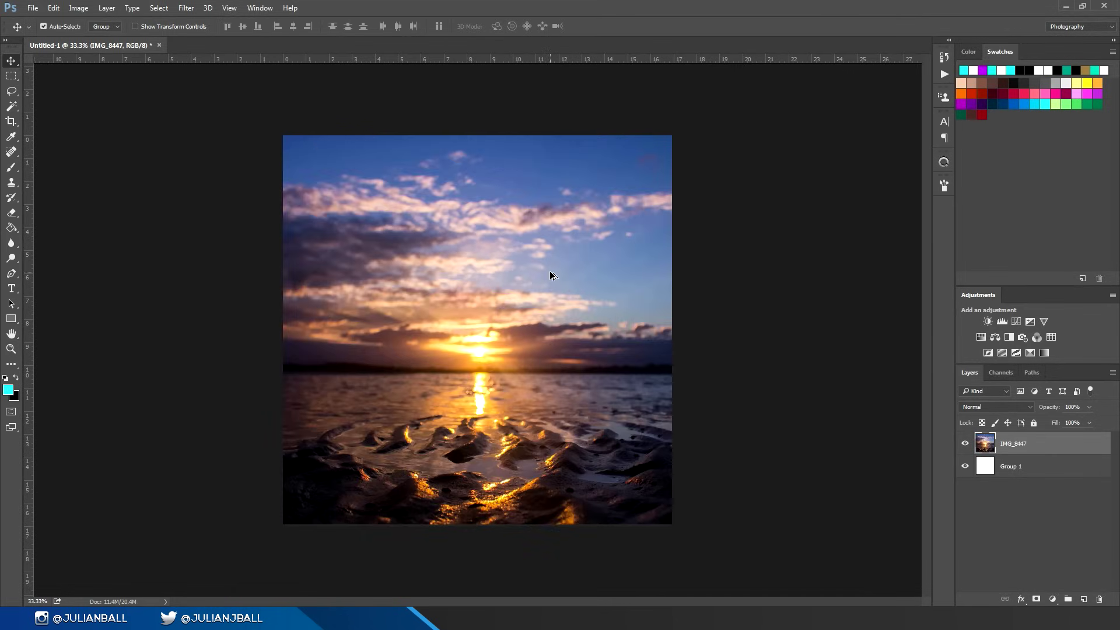
pyautogui.click(259, 7)
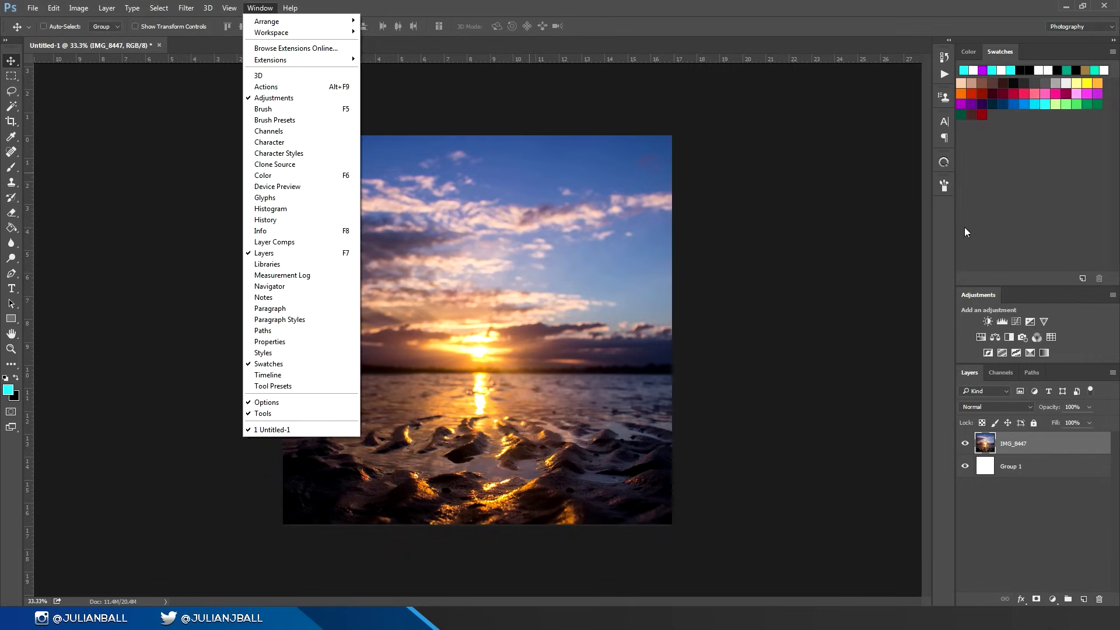
pyautogui.click(873, 208)
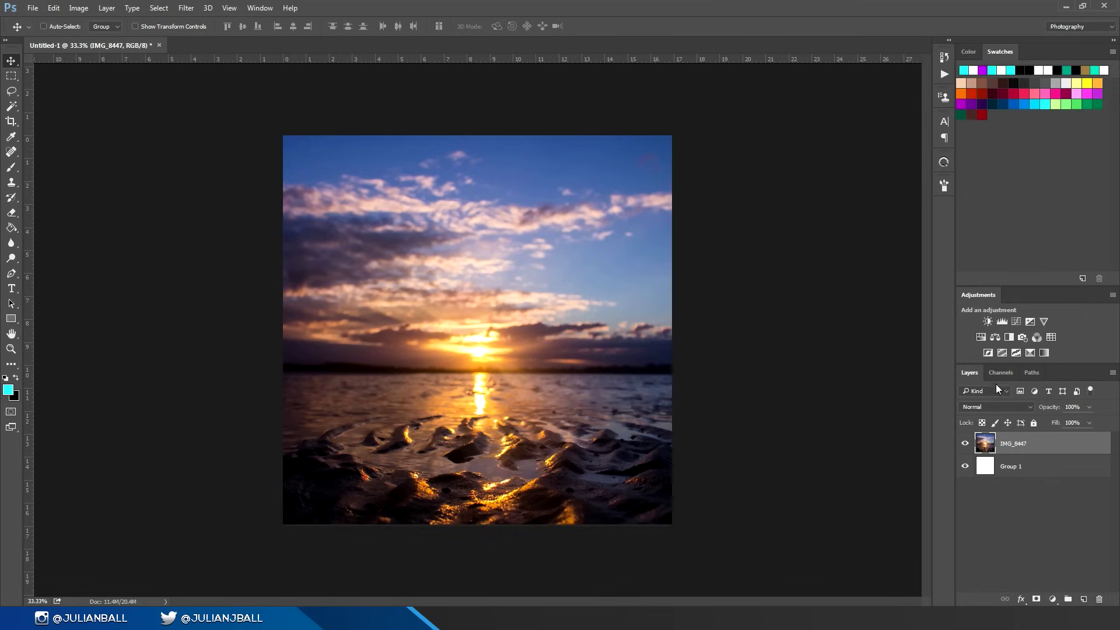
# Step: Add a Vibrance adjustment layer, try vibrance +100, then delete it
pyautogui.click(1044, 322)
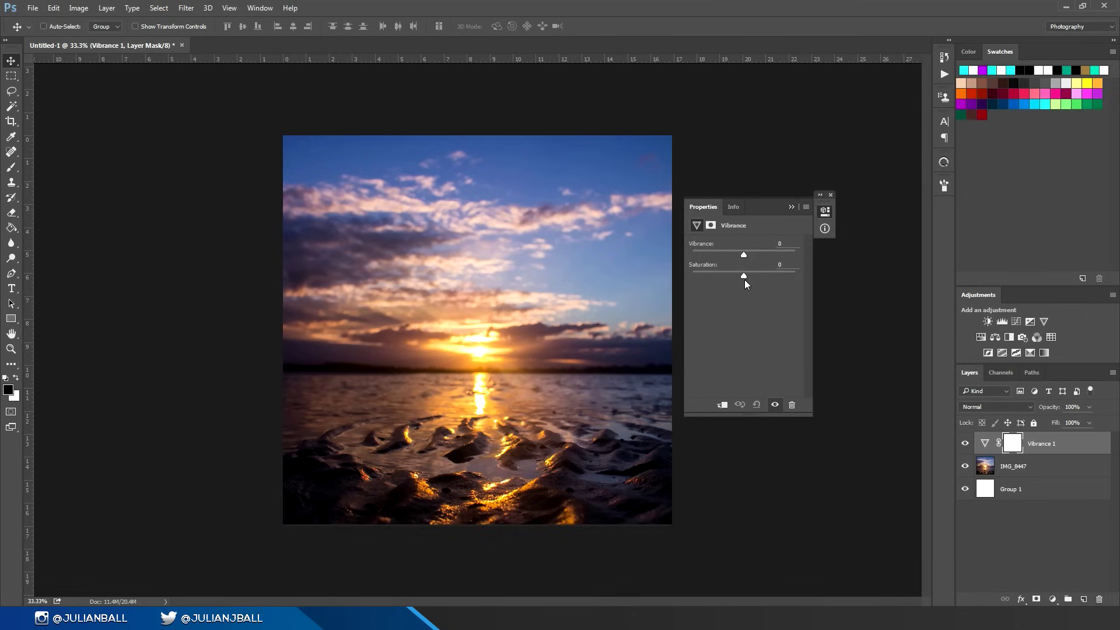
pyautogui.moveTo(763, 277); pyautogui.dragTo(822, 279)
pyautogui.moveTo(744, 255); pyautogui.dragTo(828, 263)
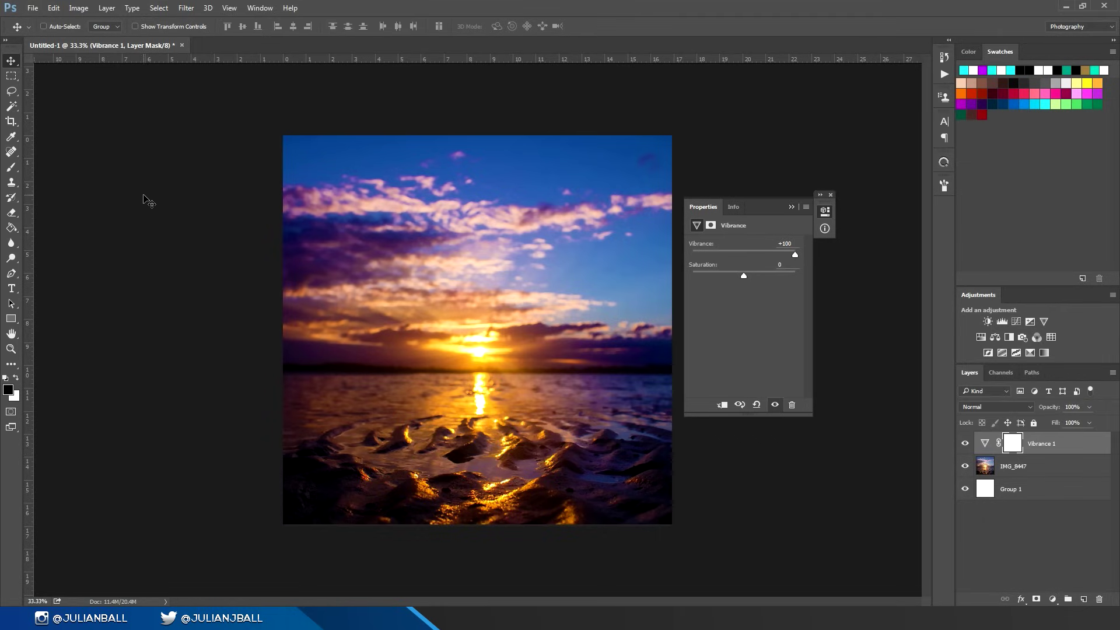
pyautogui.press('Delete')
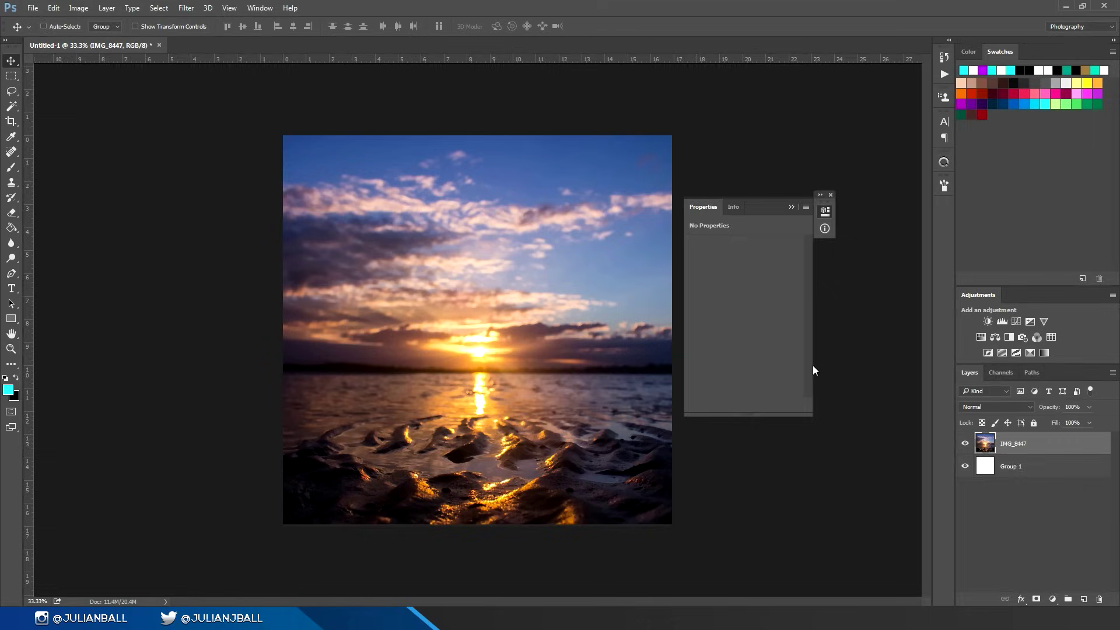
pyautogui.click(830, 195)
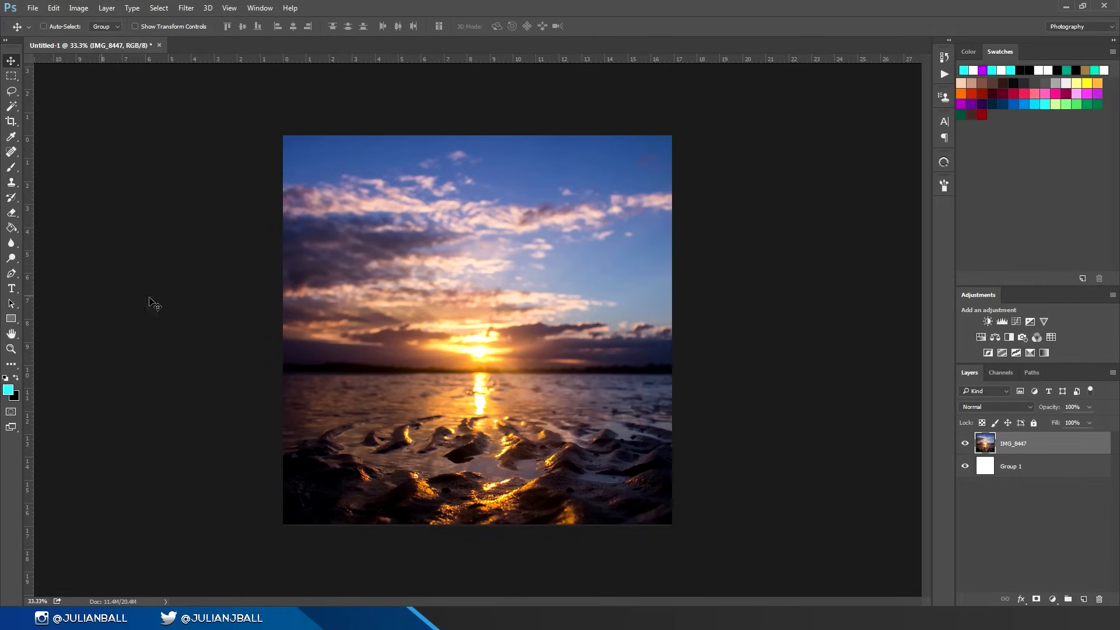
# Step: Type the word 'julian' on the photo and select it
pyautogui.press('t')
pyautogui.click(429, 287)
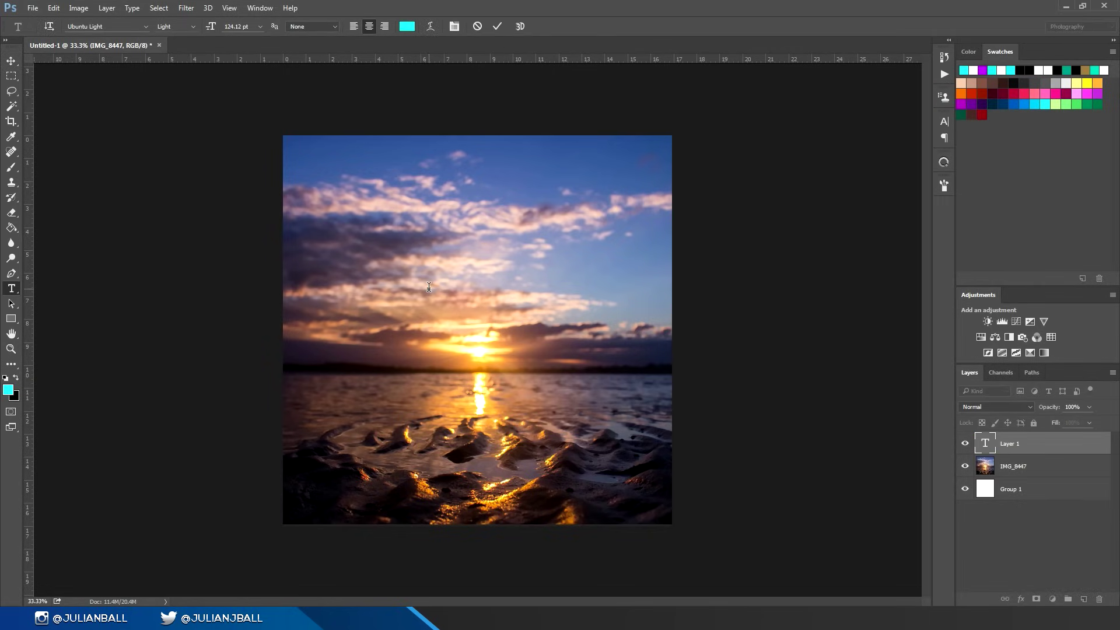
pyautogui.write('fkjfk')
pyautogui.press('BackSpace')
pyautogui.press('BackSpace')
pyautogui.press('BackSpace')
pyautogui.press('BackSpace')
pyautogui.press('BackSpace')
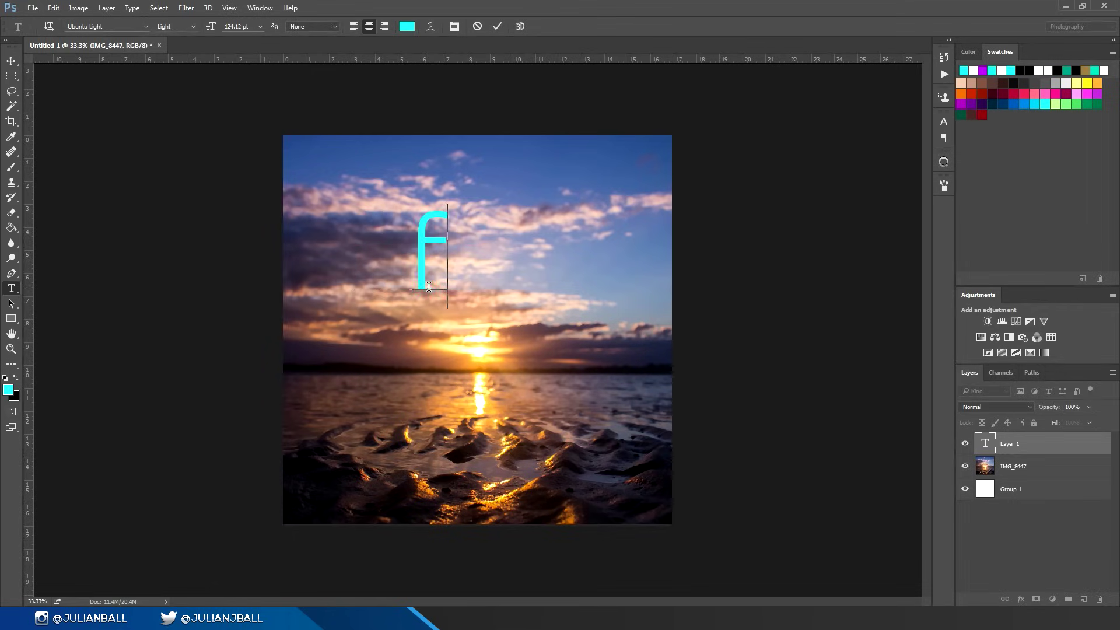
pyautogui.write('julian')
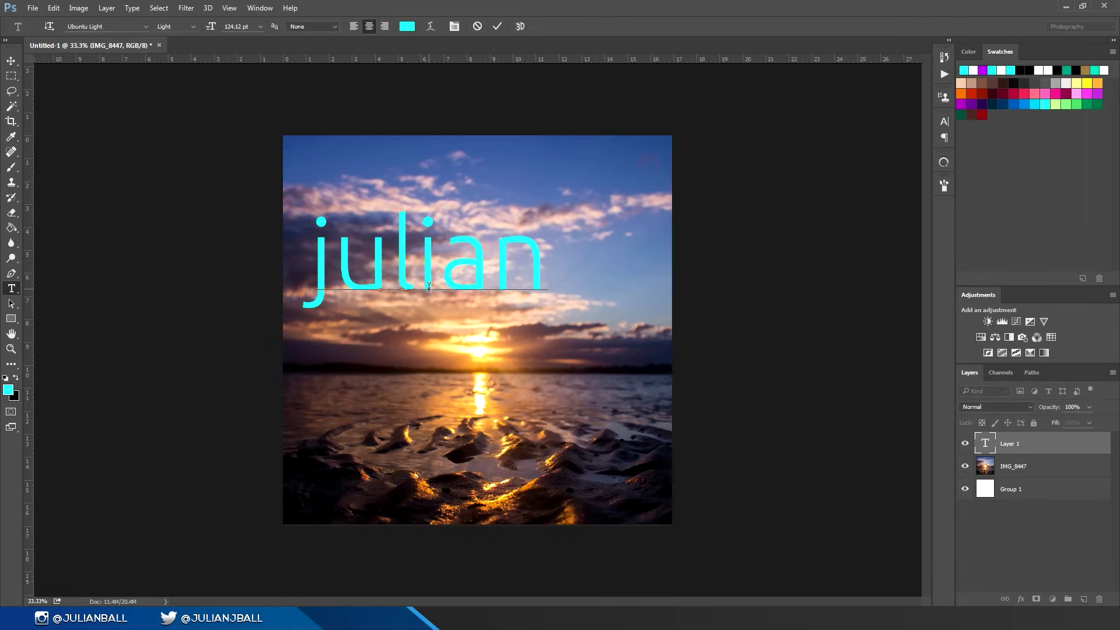
pyautogui.moveTo(524, 261); pyautogui.dragTo(310, 273)
# Step: Make the julian text white and enlarge it to 125.12 pt
pyautogui.click(8, 390)
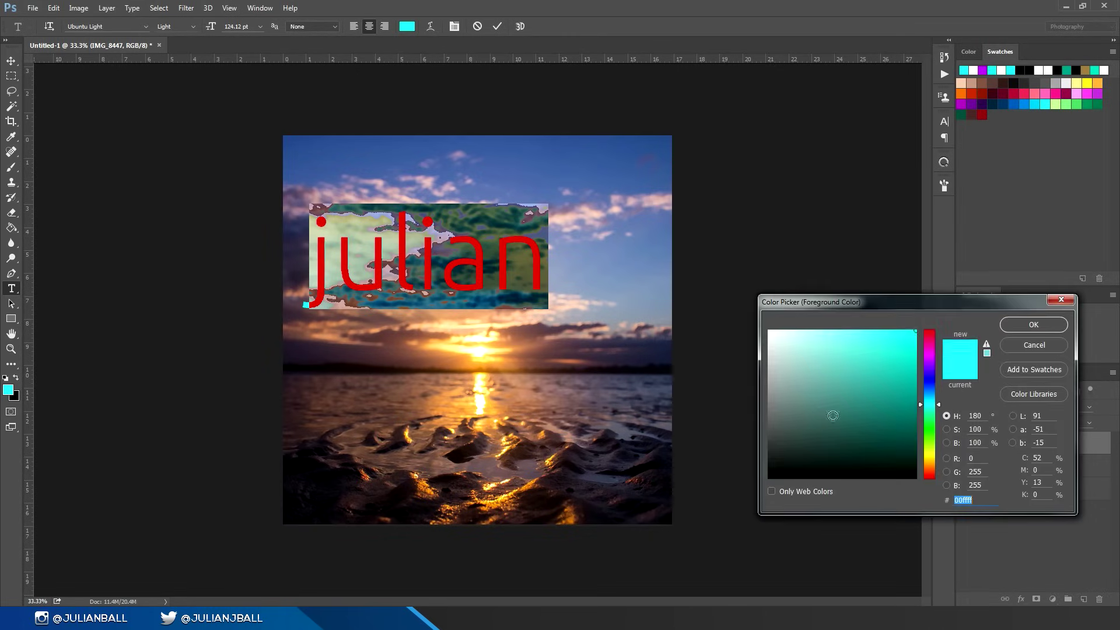
pyautogui.click(769, 331)
pyautogui.moveTo(249, 30)
pyautogui.mouseDown()
pyautogui.moveTo(279, 32)
pyautogui.moveTo(251, 32)
pyautogui.mouseUp()
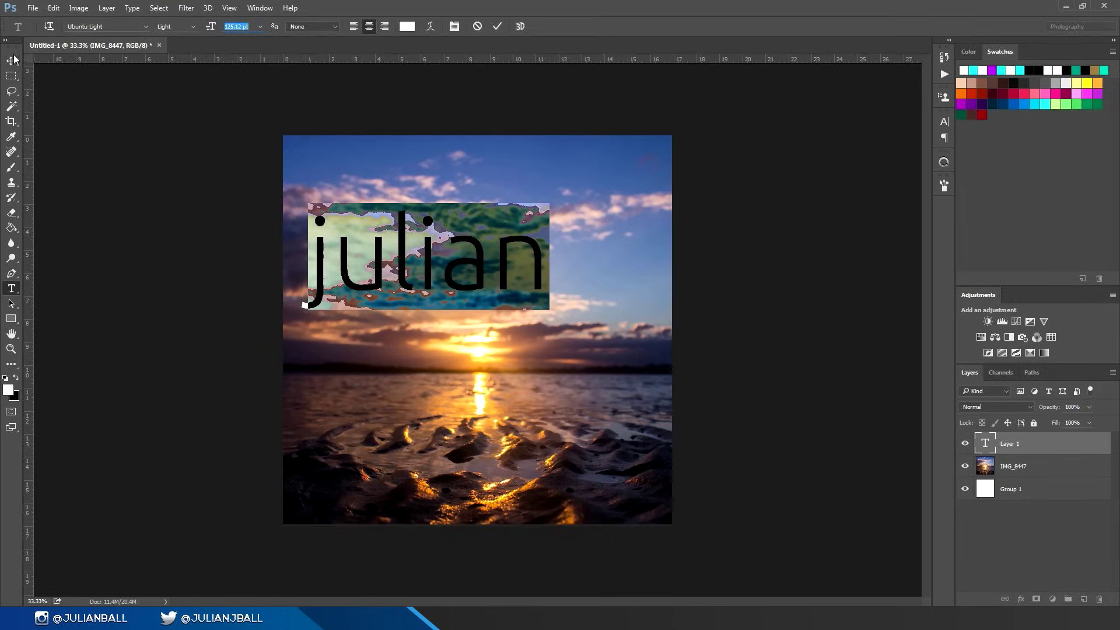
pyautogui.click(11, 60)
# Step: Move julian to the photo's centre and centre-align the text
pyautogui.moveTo(389, 247); pyautogui.dragTo(439, 306)
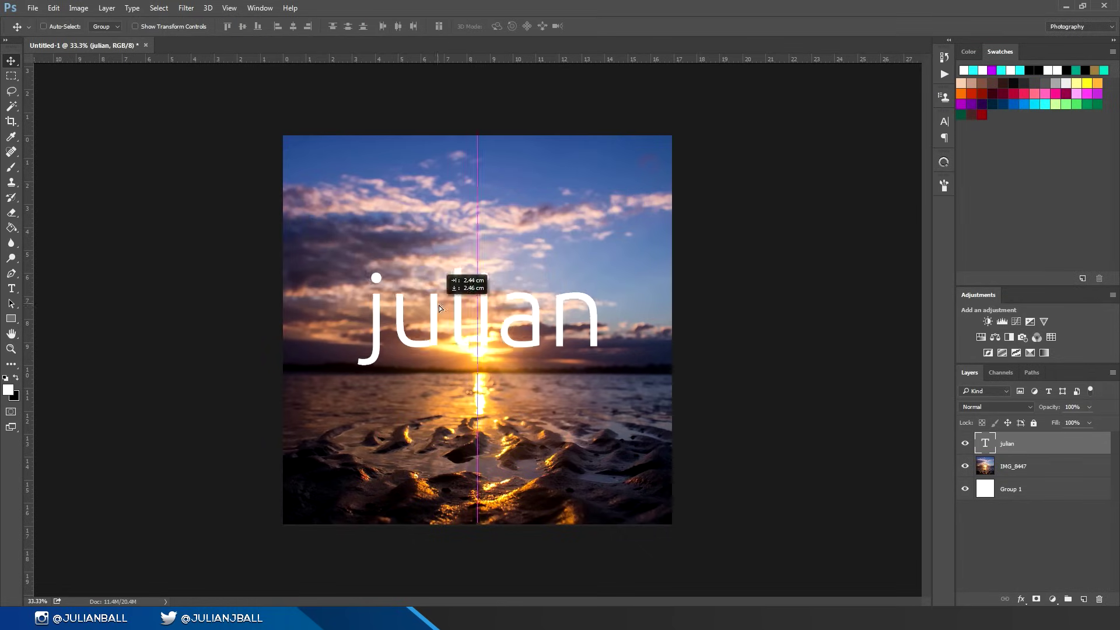
pyautogui.doubleClick(985, 444)
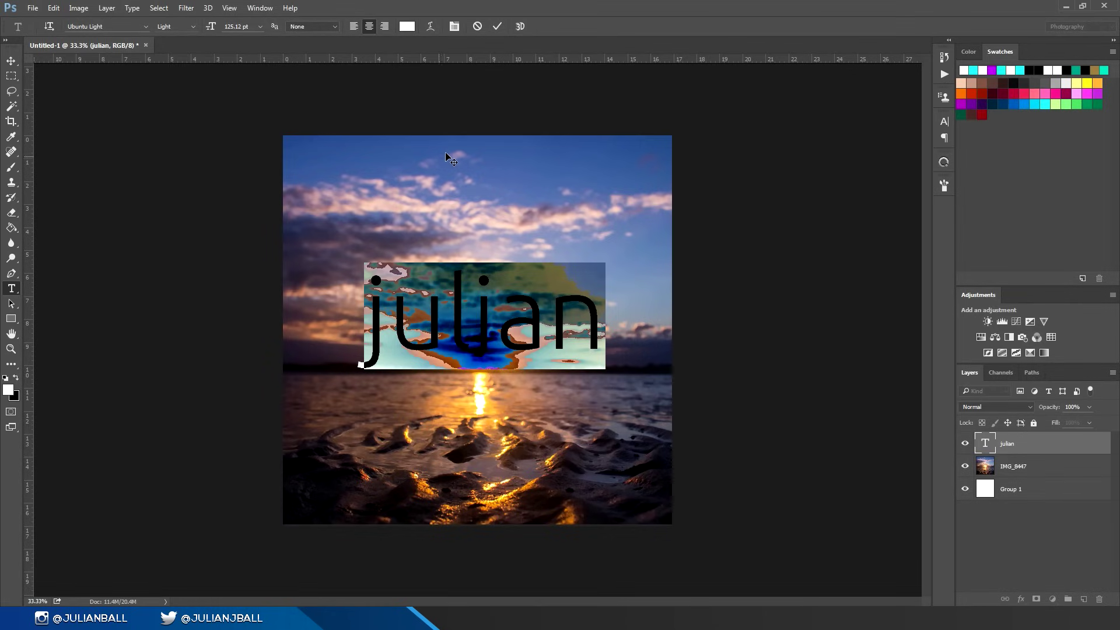
pyautogui.click(354, 26)
pyautogui.click(369, 26)
pyautogui.click(978, 456)
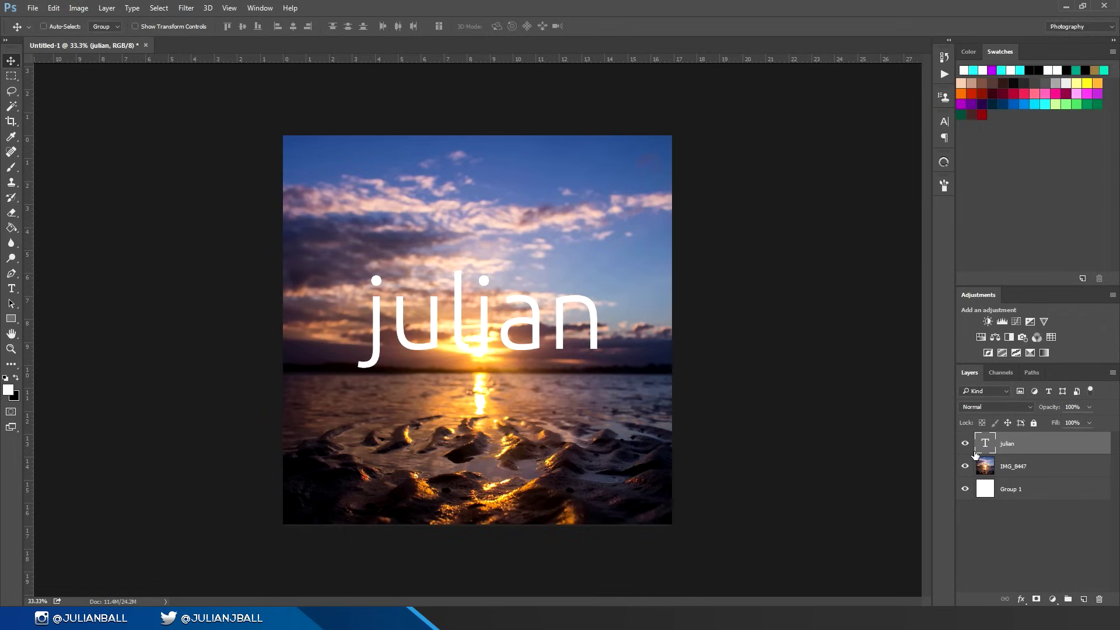
pyautogui.doubleClick(986, 446)
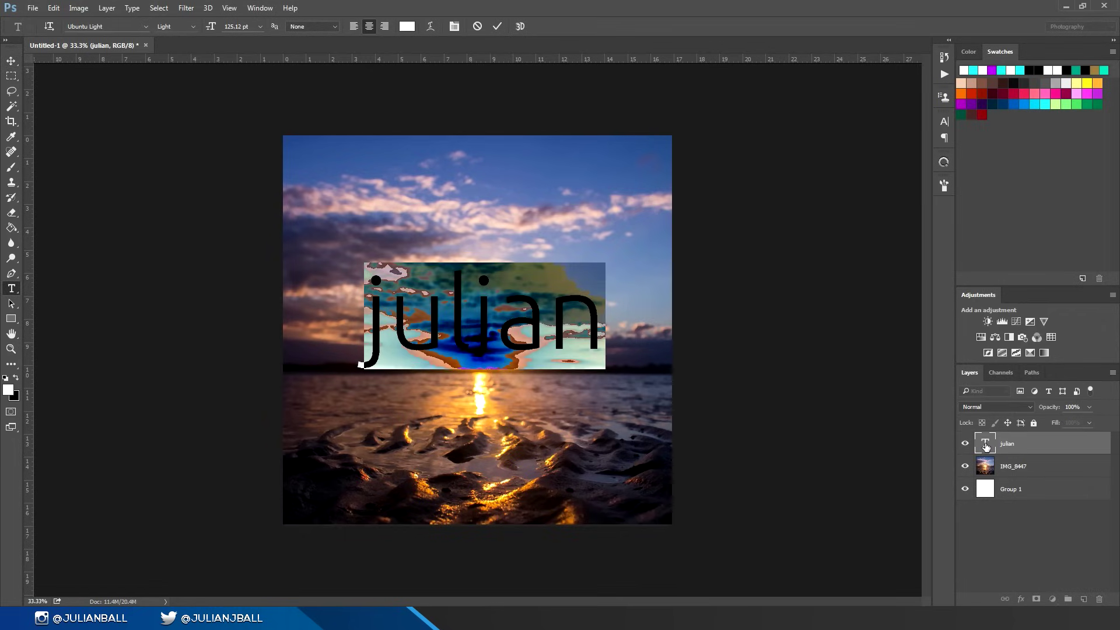
# Step: Give julian a Spectrum gradient overlay and a drop shadow in Layer Style
pyautogui.hotkey('ctrl', 'Return')
pyautogui.press('v')
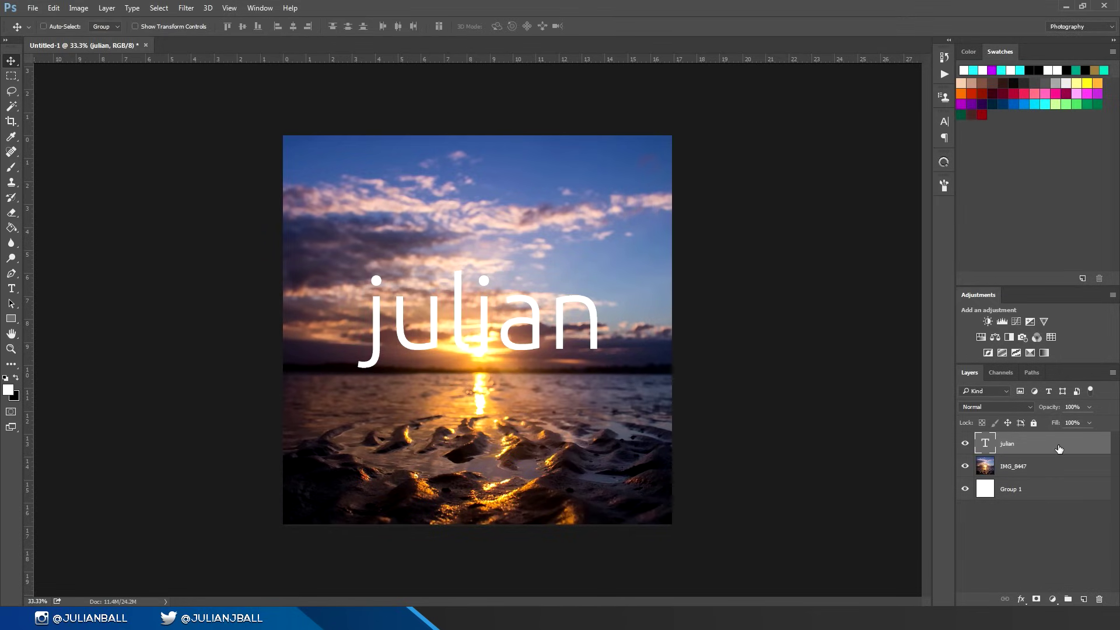
pyautogui.doubleClick(1059, 448)
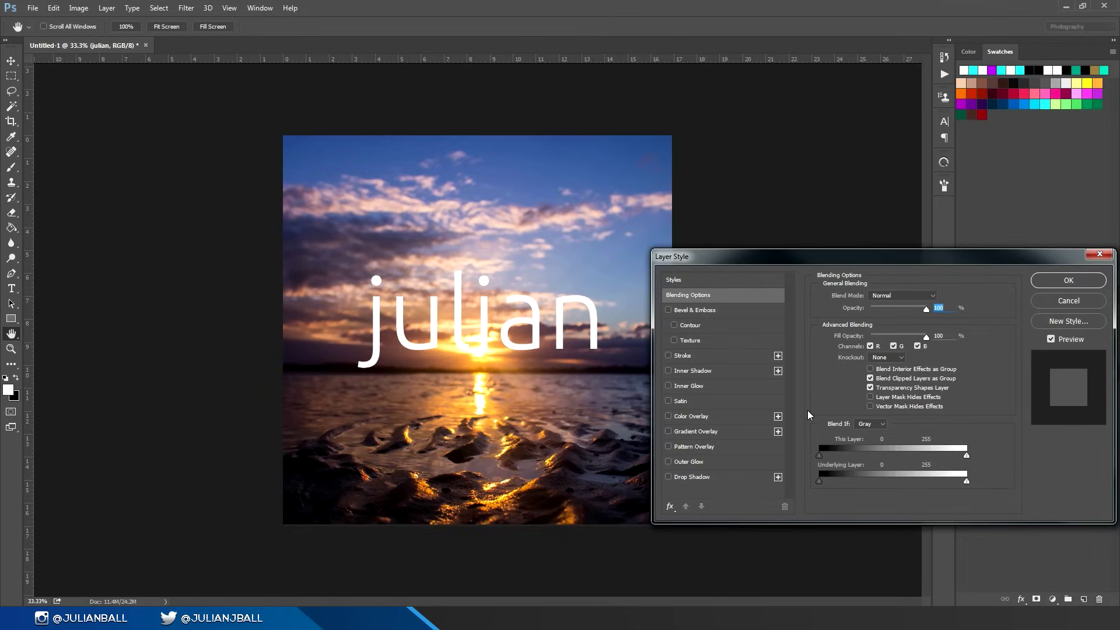
pyautogui.click(686, 432)
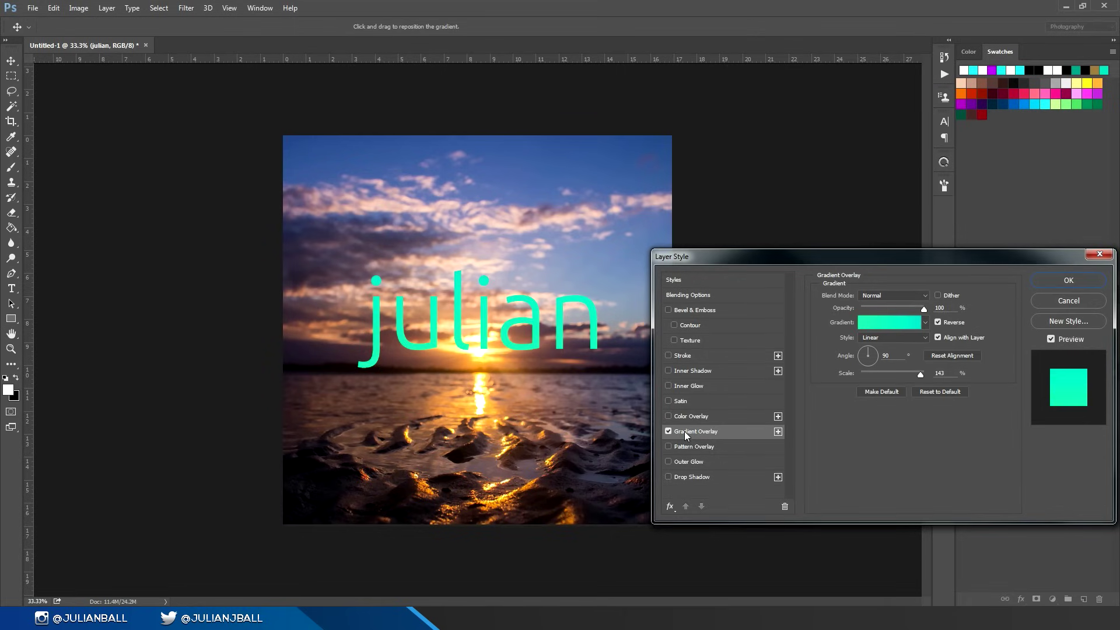
pyautogui.click(879, 315)
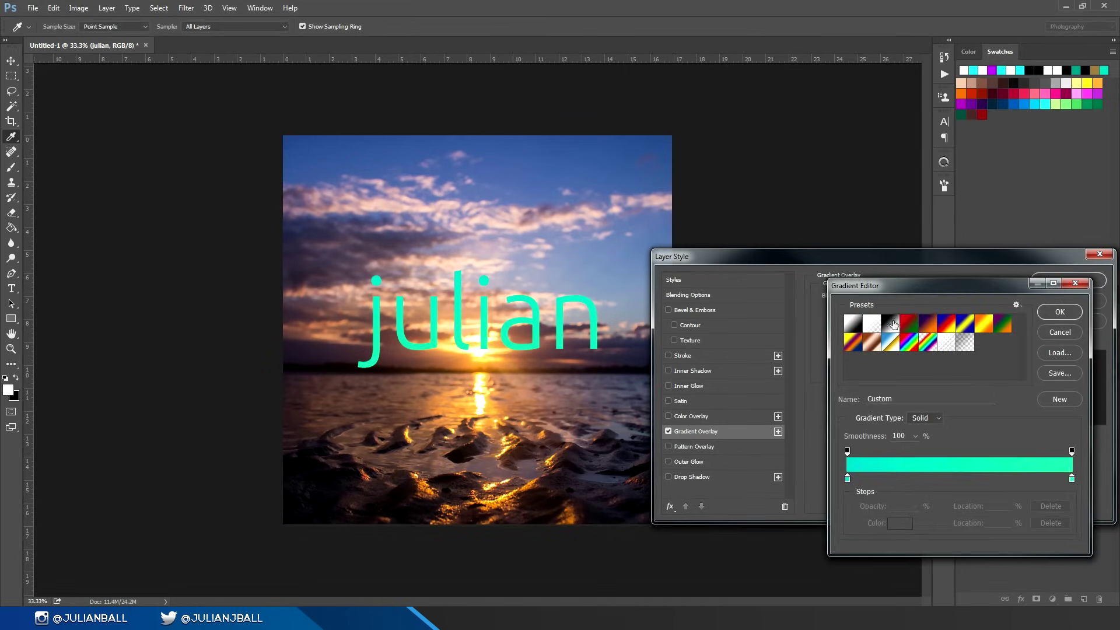
pyautogui.click(908, 323)
pyautogui.click(908, 343)
pyautogui.click(1068, 315)
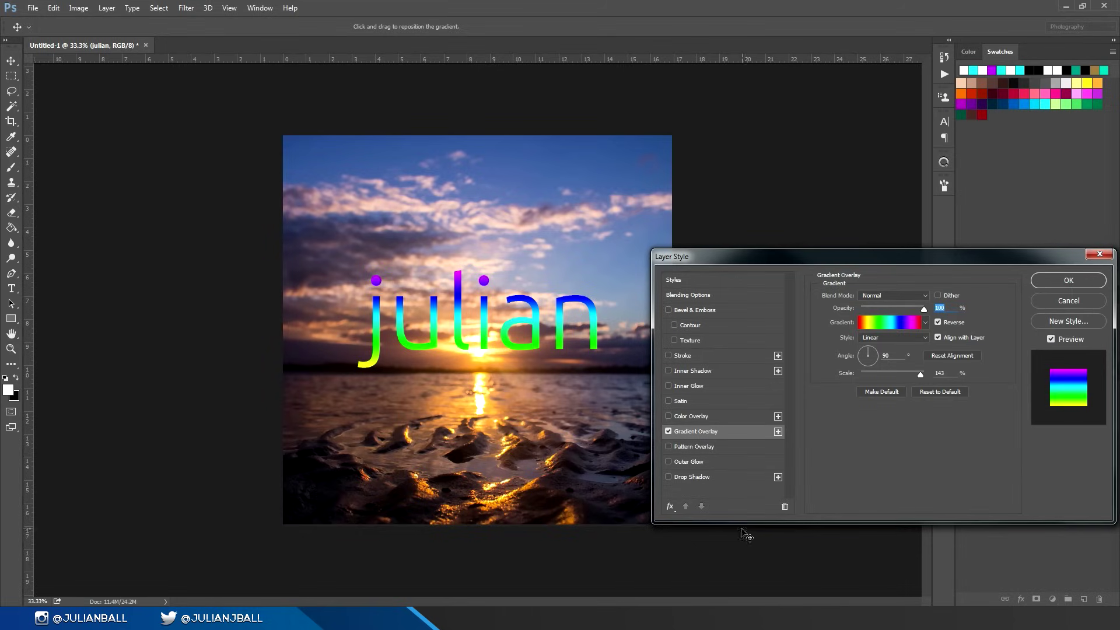
pyautogui.click(709, 478)
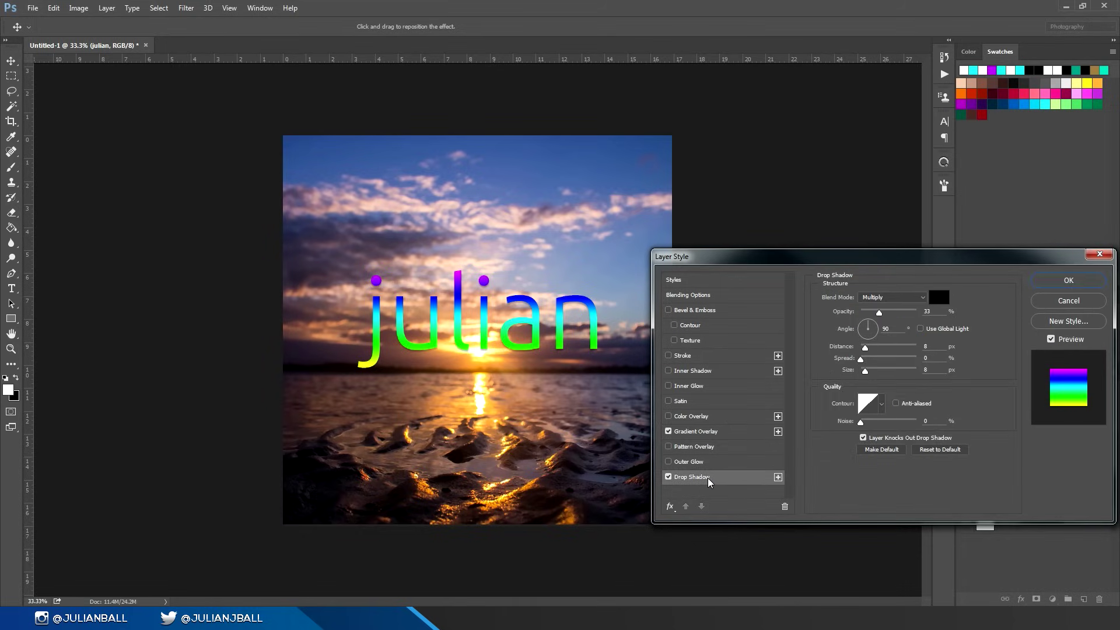
pyautogui.click(1075, 286)
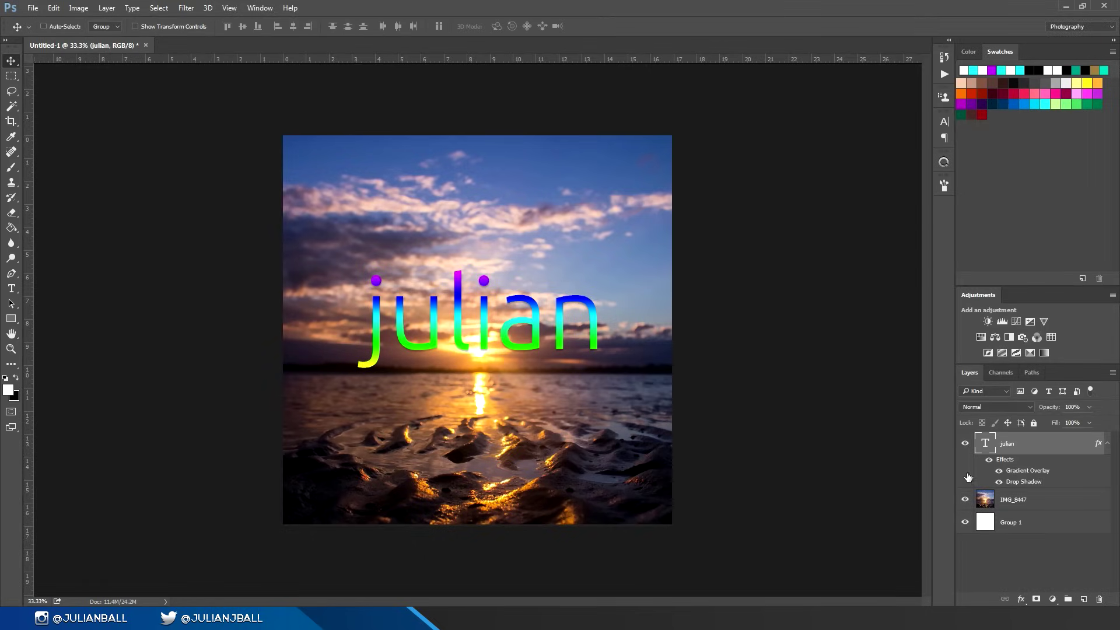
# Step: Copy julian's layer style onto the IMG_8447 photo layer, then clear it from the photo
pyautogui.click(1106, 443)
pyautogui.rightClick(1048, 443)
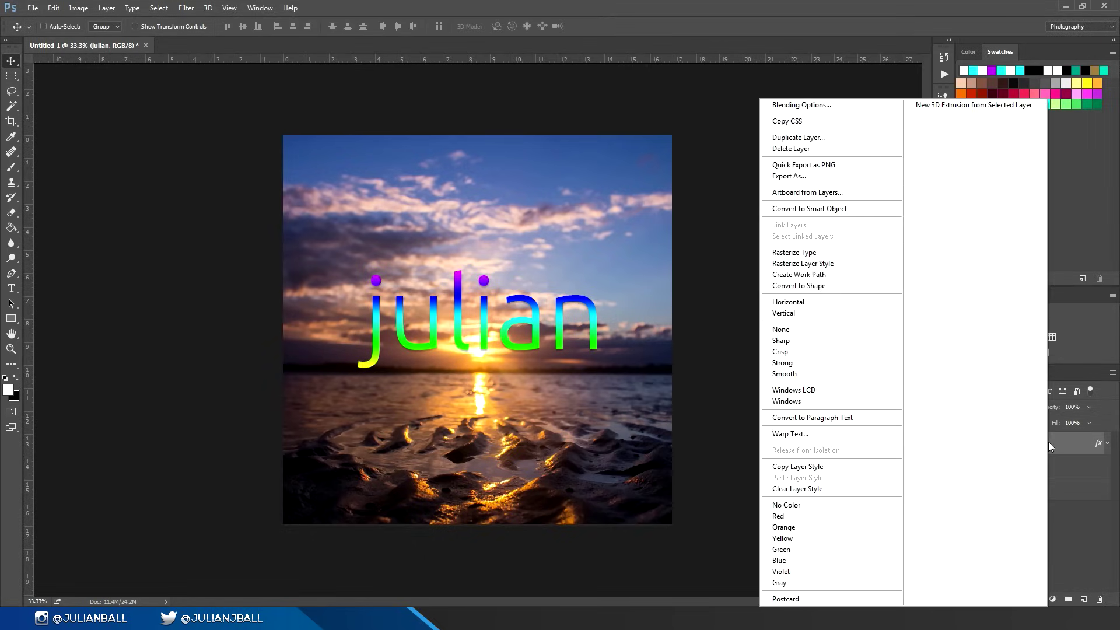
pyautogui.click(795, 467)
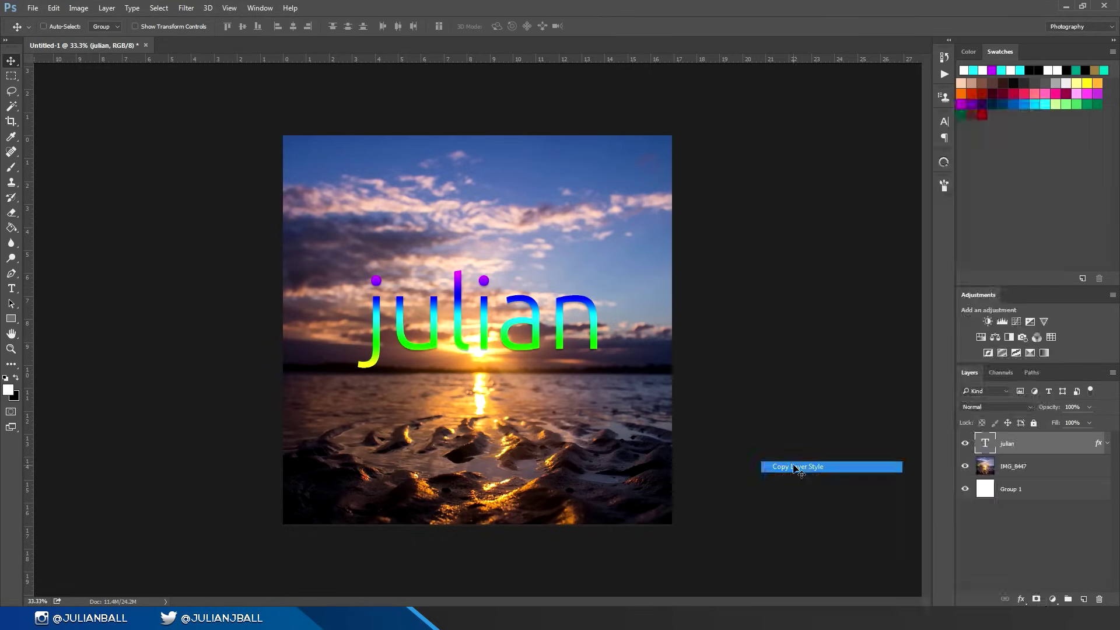
pyautogui.rightClick(1036, 463)
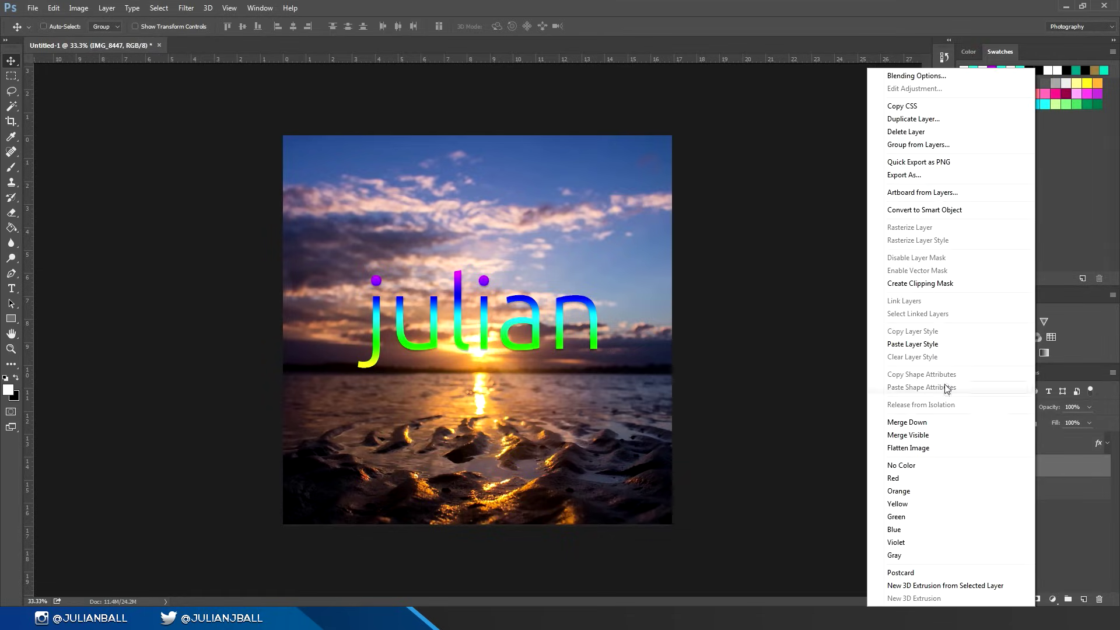
pyautogui.click(912, 344)
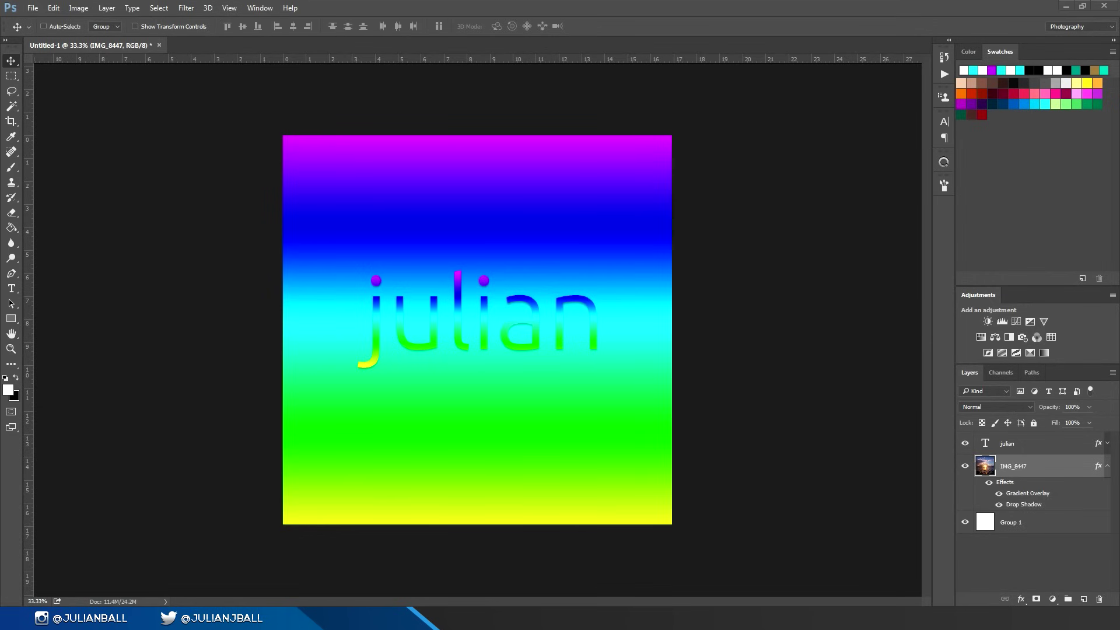
pyautogui.rightClick(1034, 463)
pyautogui.click(946, 357)
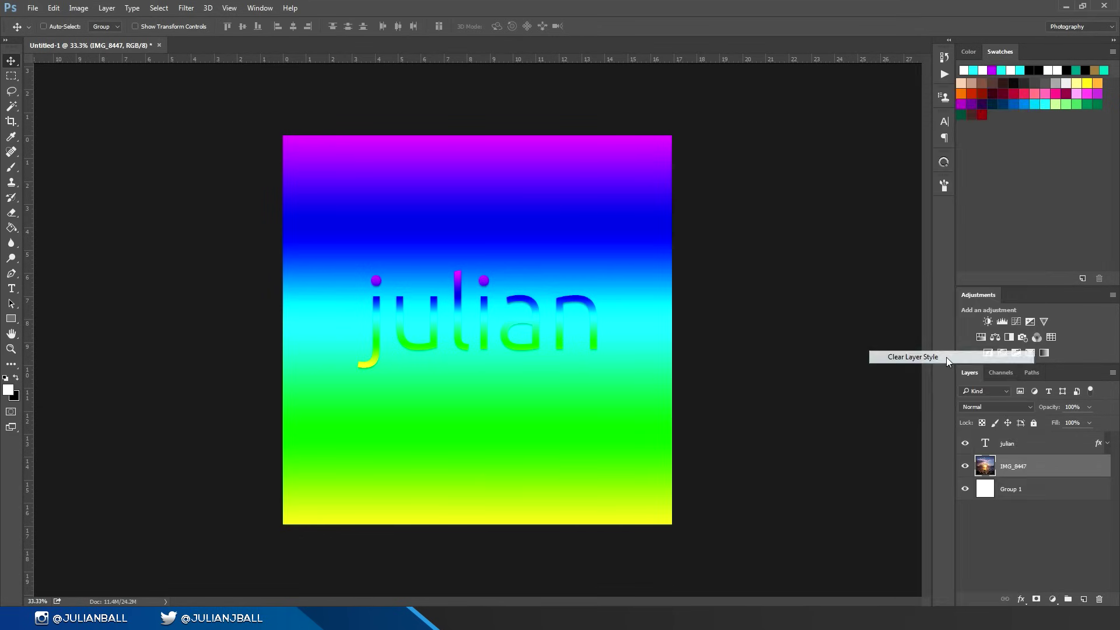
# Step: Hide julian's gradient overlay and drop shadow effects
pyautogui.rightClick(1102, 450)
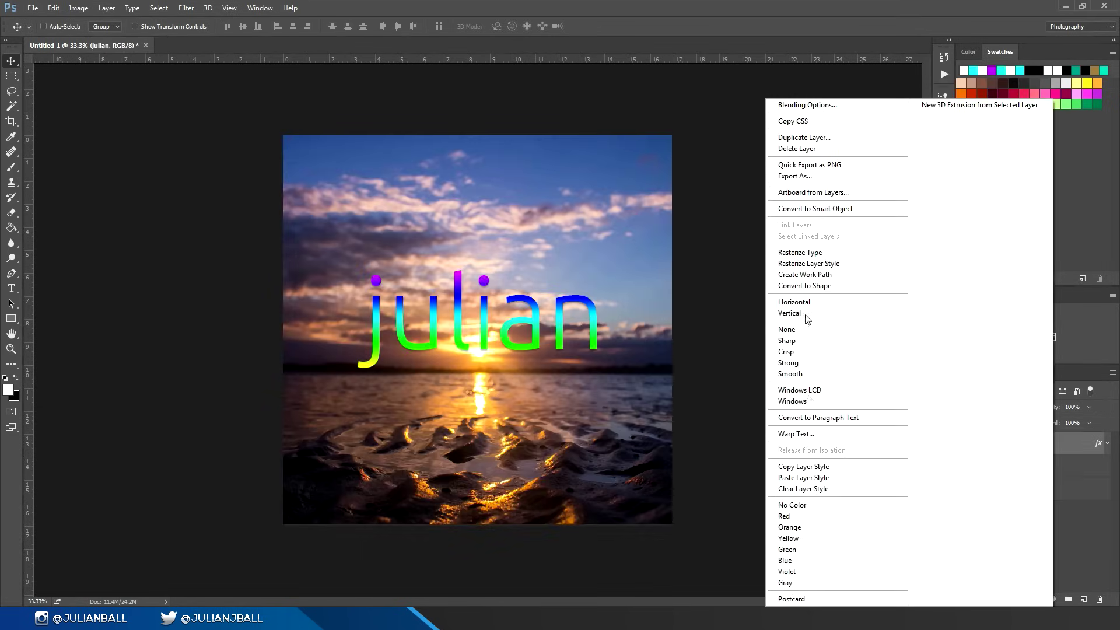
pyautogui.click(1103, 454)
pyautogui.click(1108, 444)
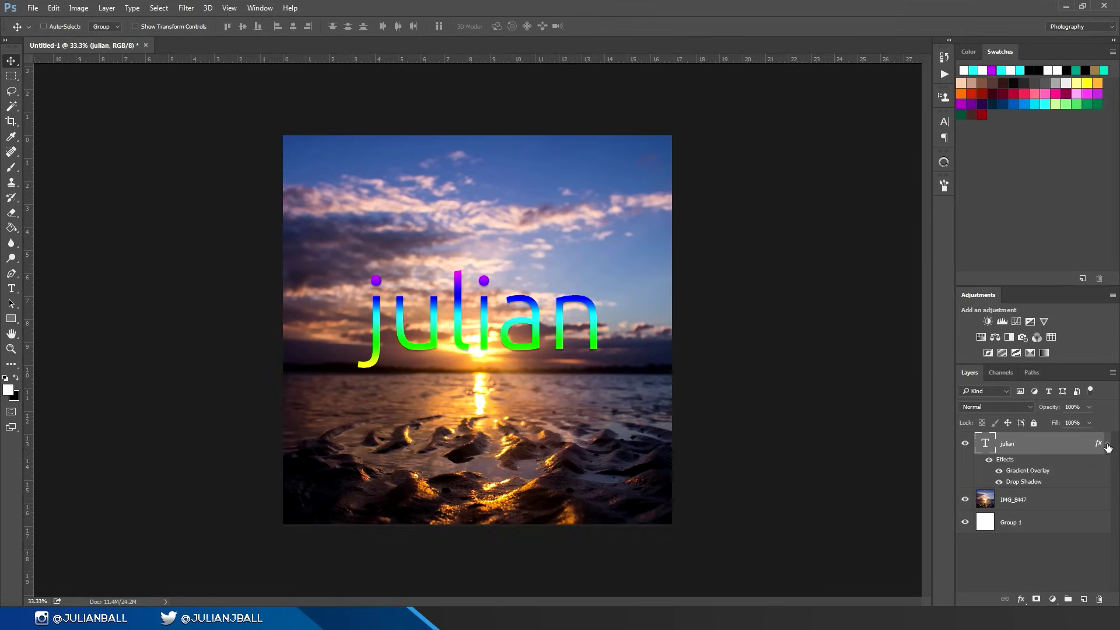
pyautogui.click(989, 460)
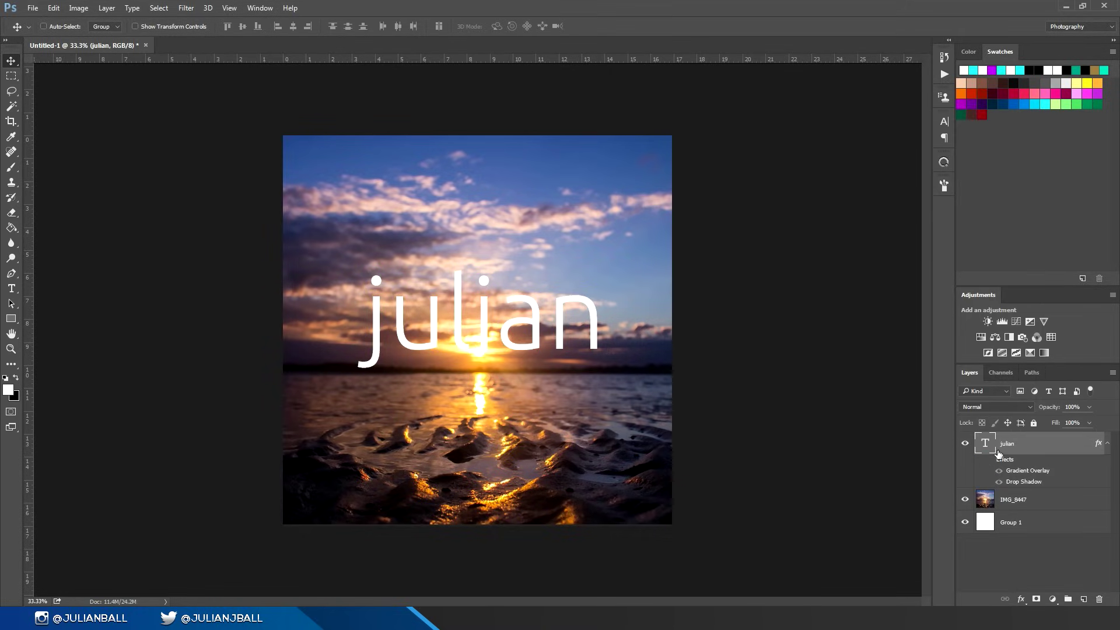
pyautogui.click(1107, 443)
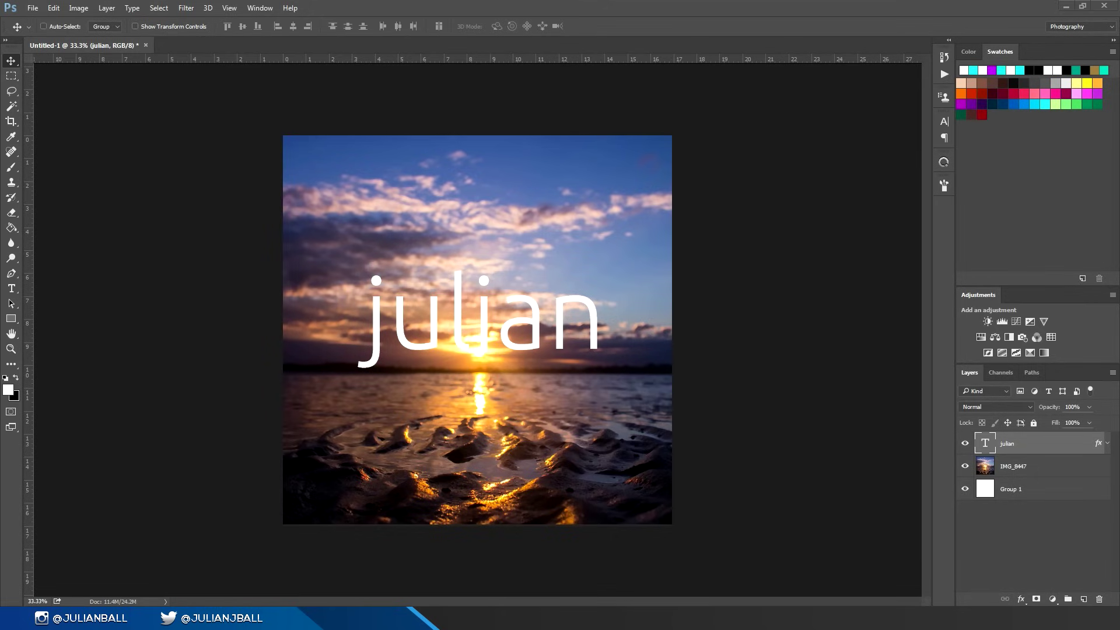
# Step: Rasterize the julian text layer
pyautogui.press('e')
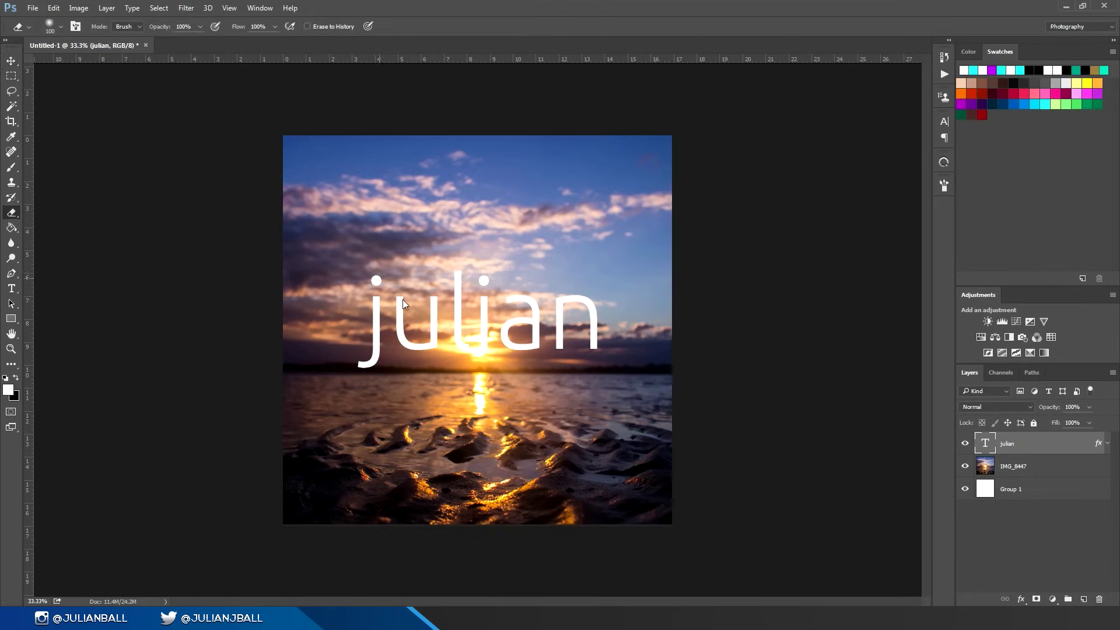
pyautogui.click(531, 325)
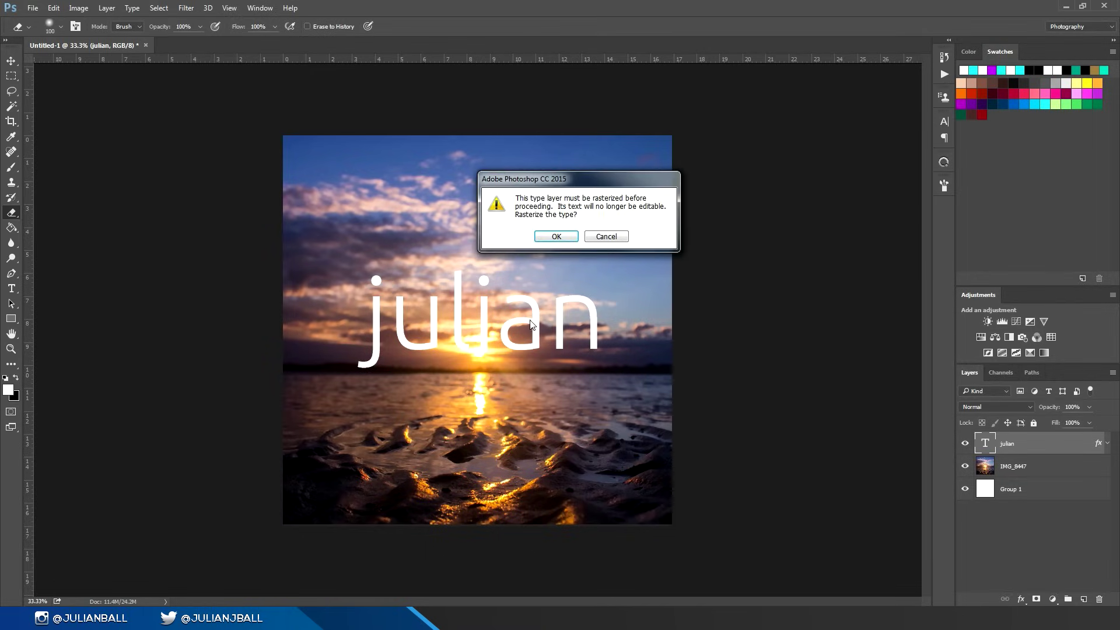
pyautogui.click(601, 238)
pyautogui.rightClick(1062, 450)
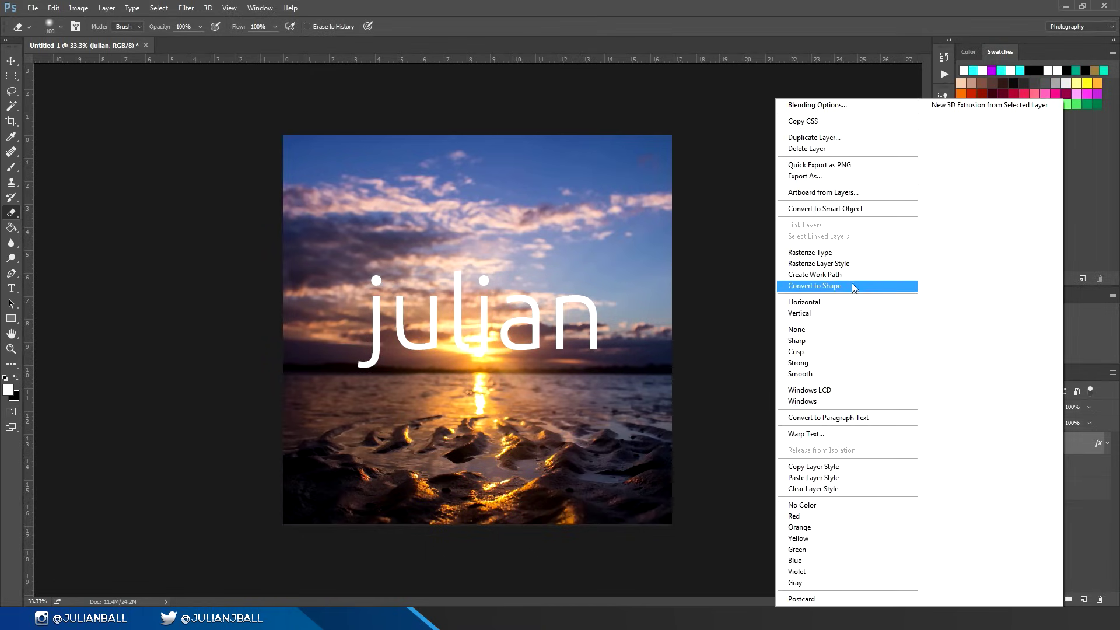
pyautogui.click(844, 263)
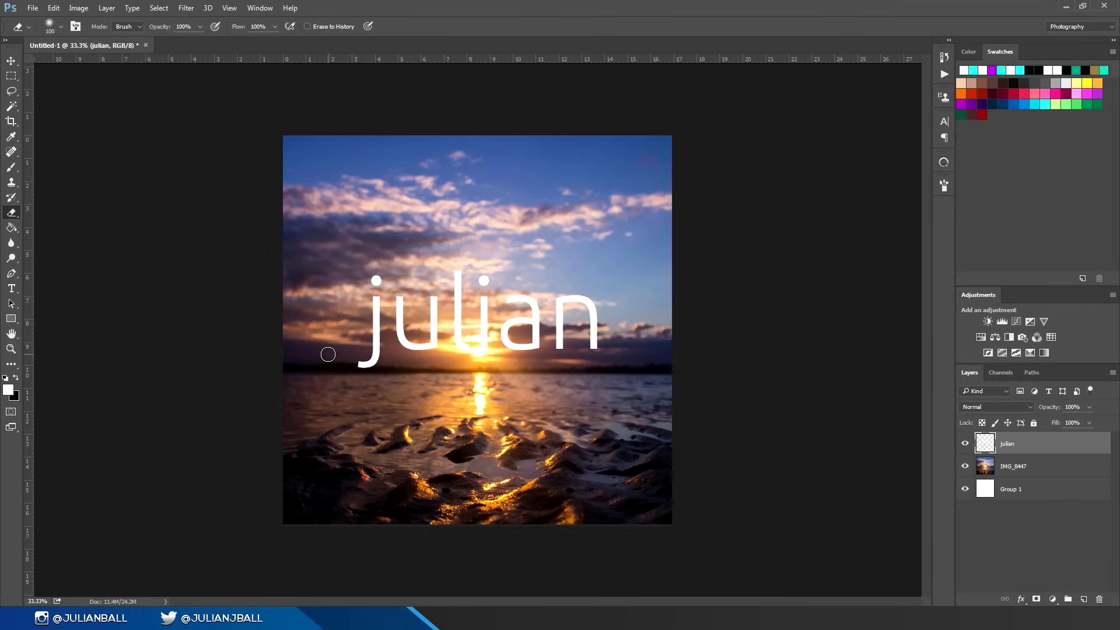
# Step: Erase two test bands through julian, undo them, and add a layer mask
pyautogui.moveTo(361, 324)
pyautogui.mouseDown()
pyautogui.moveTo(604, 324)
pyautogui.moveTo(229, 300)
pyautogui.mouseUp()
pyautogui.moveTo(315, 370); pyautogui.dragTo(546, 367)
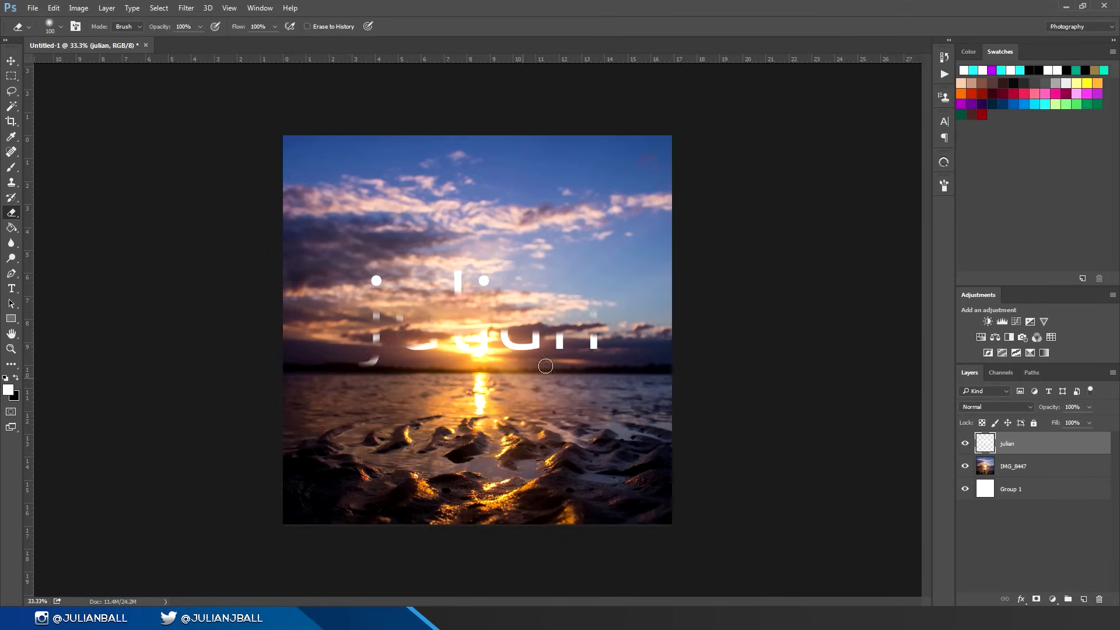
pyautogui.hotkey('ctrl', 'alt', 'z')
pyautogui.hotkey('ctrl', 'alt', 'z')
pyautogui.hotkey('ctrl', 'alt', 'z')
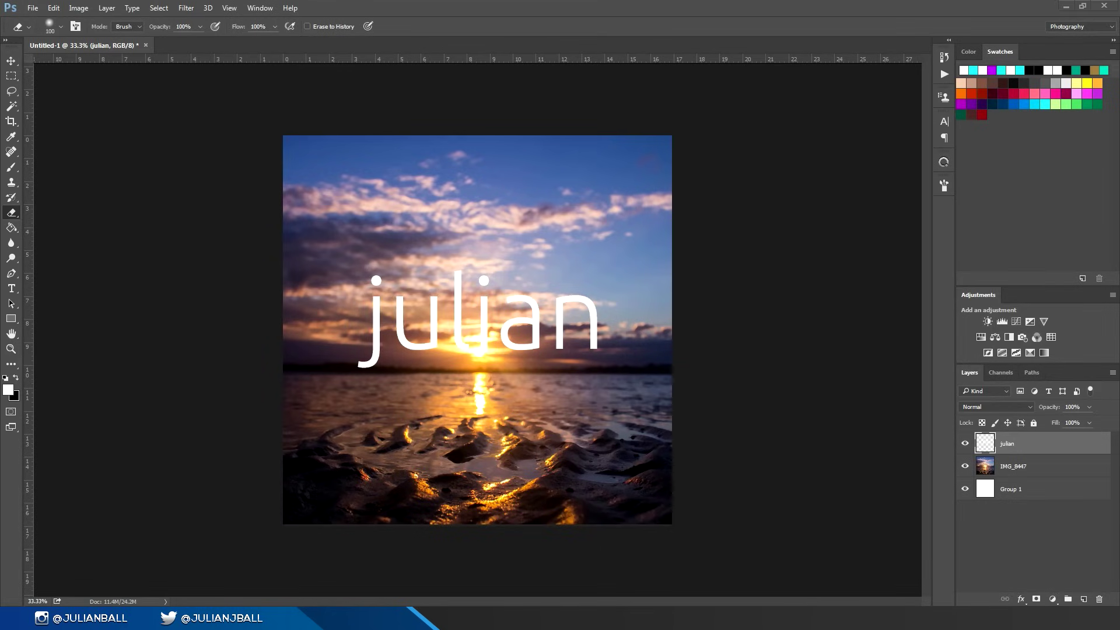
pyautogui.click(1037, 599)
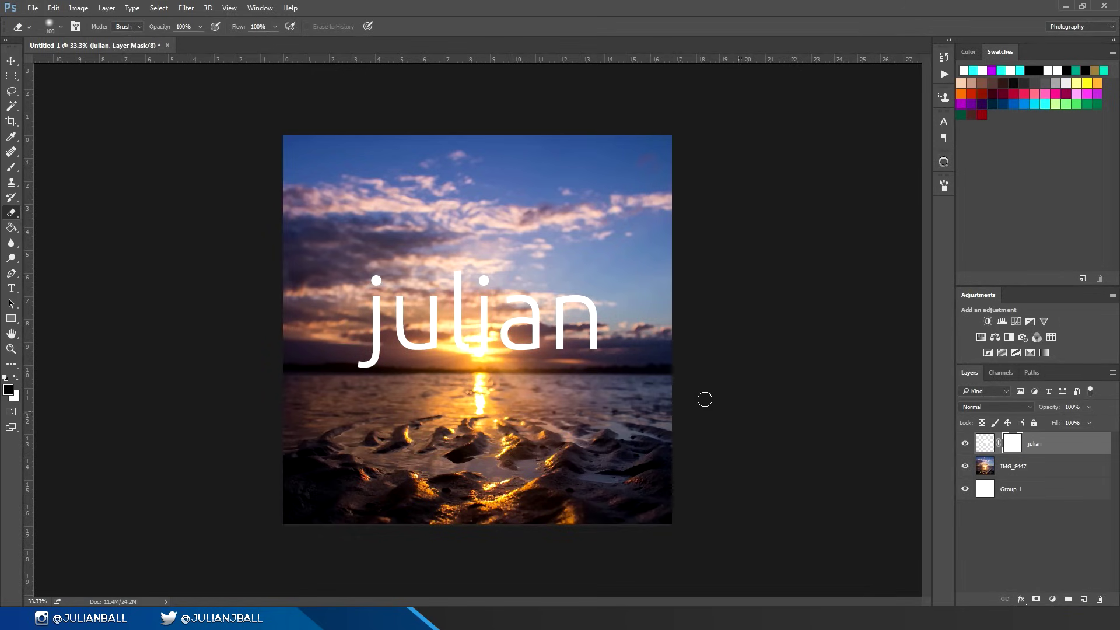
# Step: With a 300 px brush, hide then restore the middle band of the julian mask, undoing the last stroke
pyautogui.press('b')
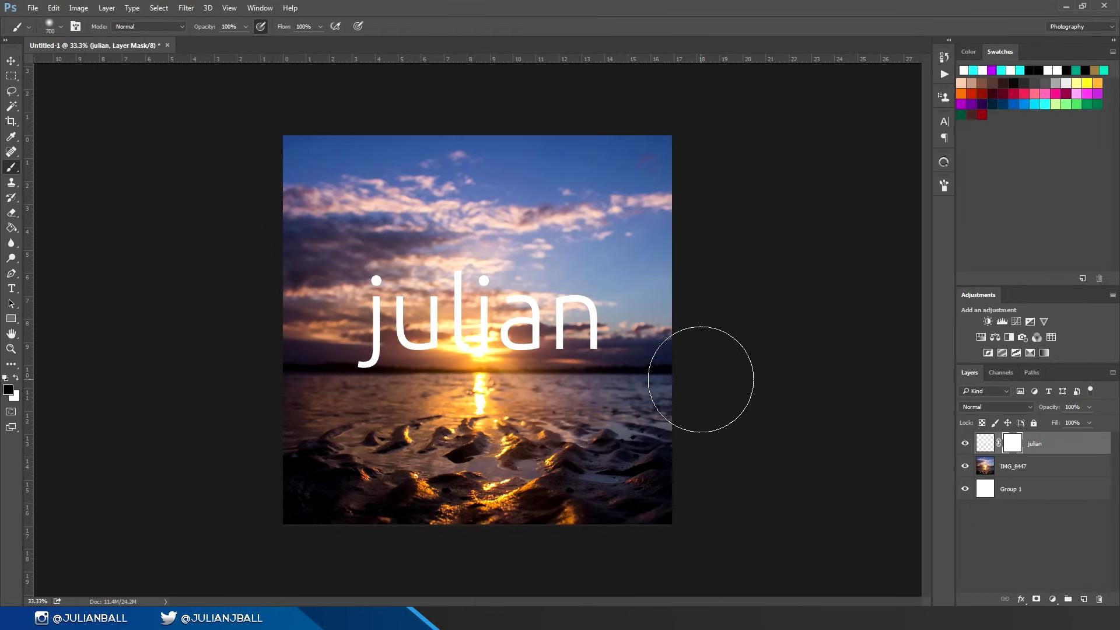
pyautogui.press('[')
pyautogui.press('[')
pyautogui.press('[')
pyautogui.press('[')
pyautogui.press('[')
pyautogui.press('[')
pyautogui.moveTo(330, 309); pyautogui.dragTo(609, 309)
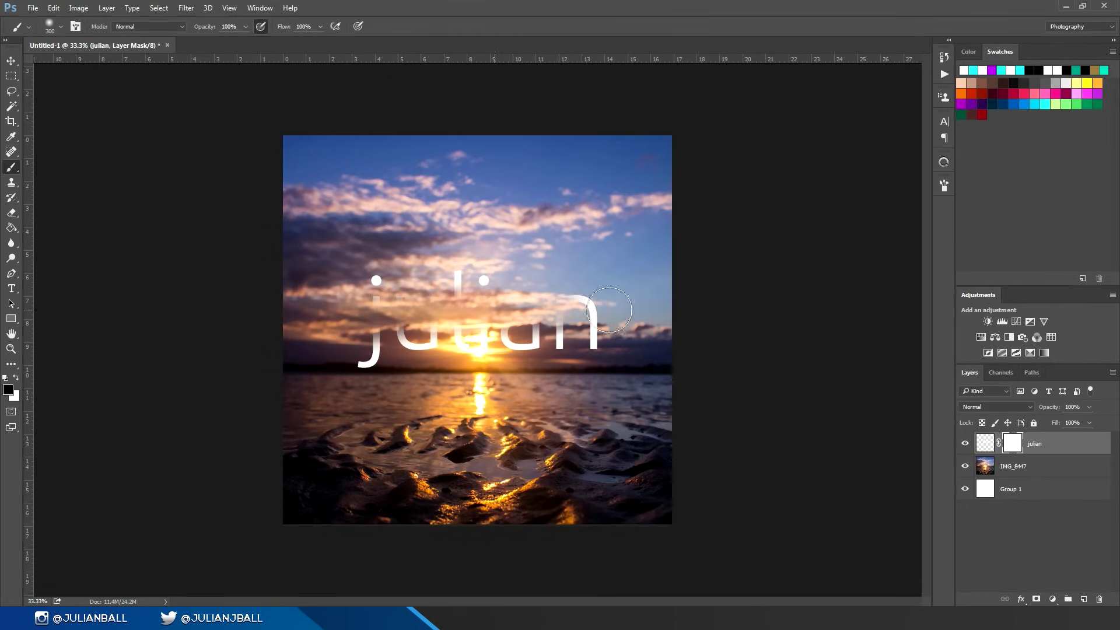
pyautogui.press('x')
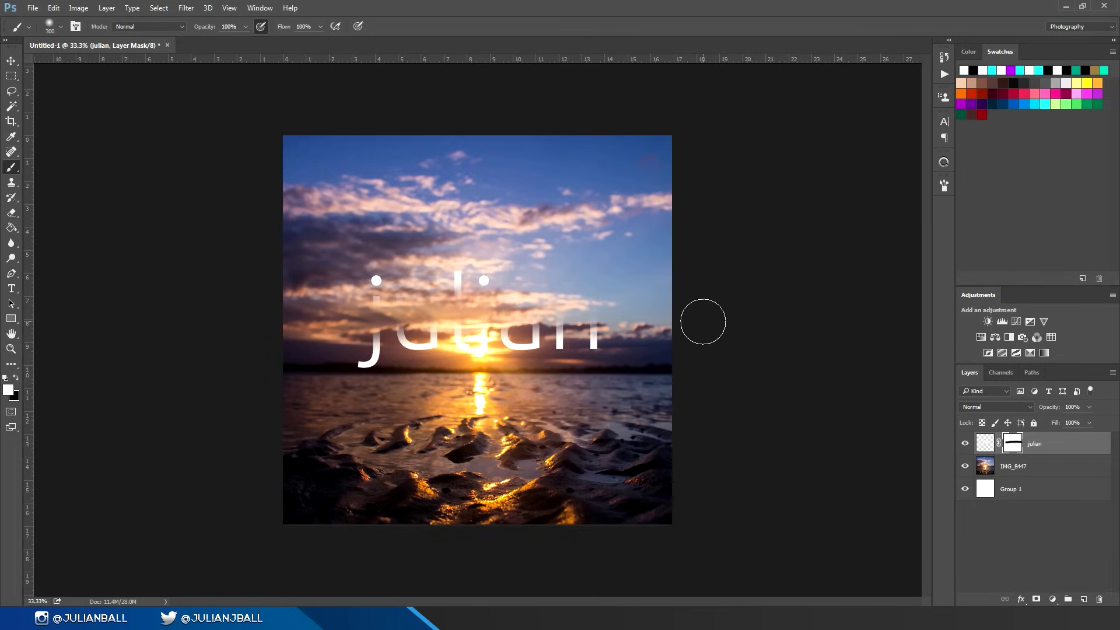
pyautogui.moveTo(646, 323); pyautogui.dragTo(241, 321)
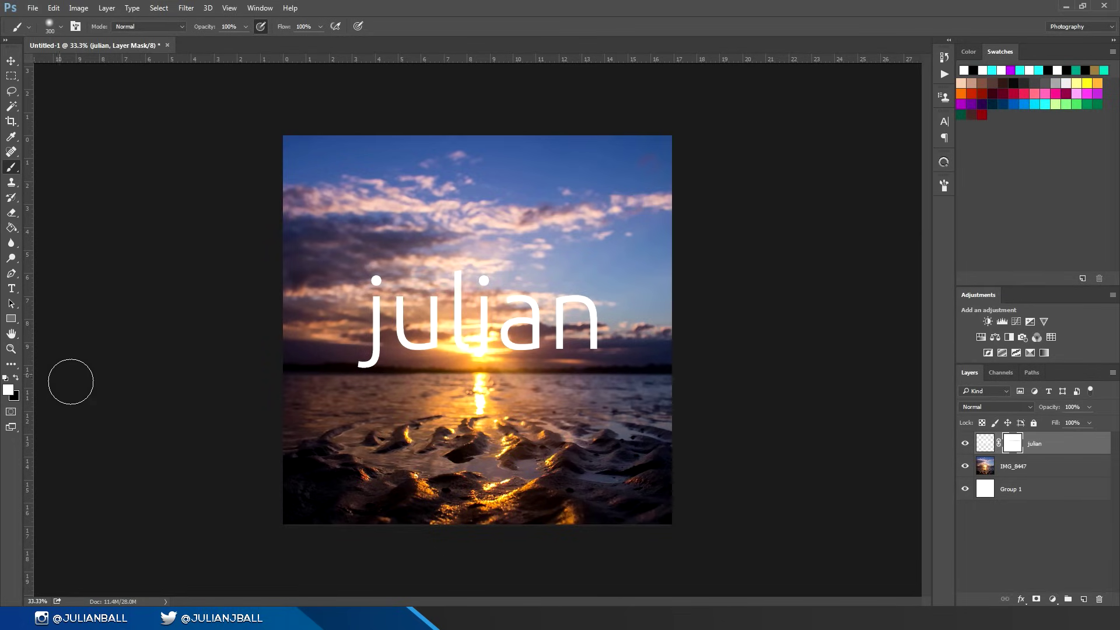
pyautogui.press('x')
pyautogui.press('x')
pyautogui.press('x')
pyautogui.moveTo(348, 321); pyautogui.dragTo(727, 313)
pyautogui.press('x')
pyautogui.hotkey('ctrl', 'z')
pyautogui.hotkey('ctrl', 's')
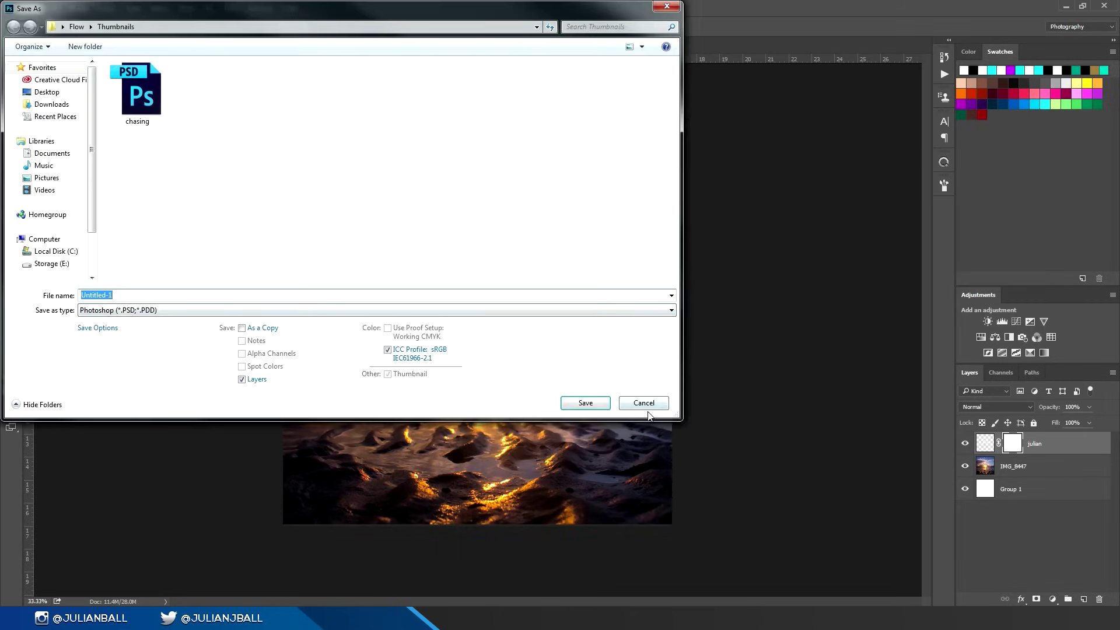
pyautogui.click(644, 403)
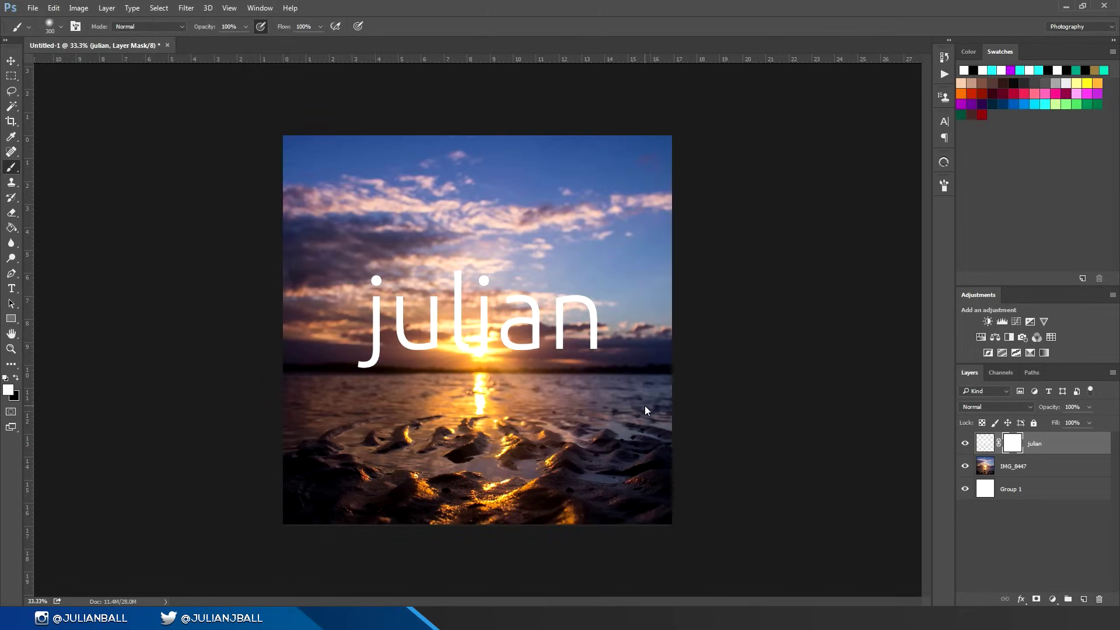
pyautogui.hotkey('ctrl', 's')
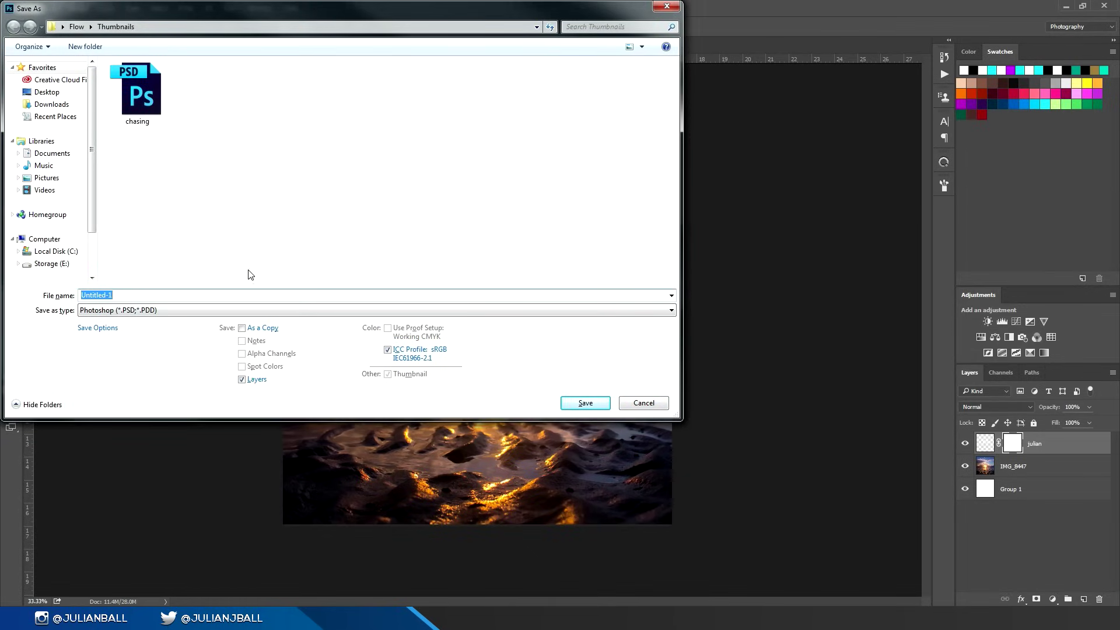
pyautogui.click(175, 313)
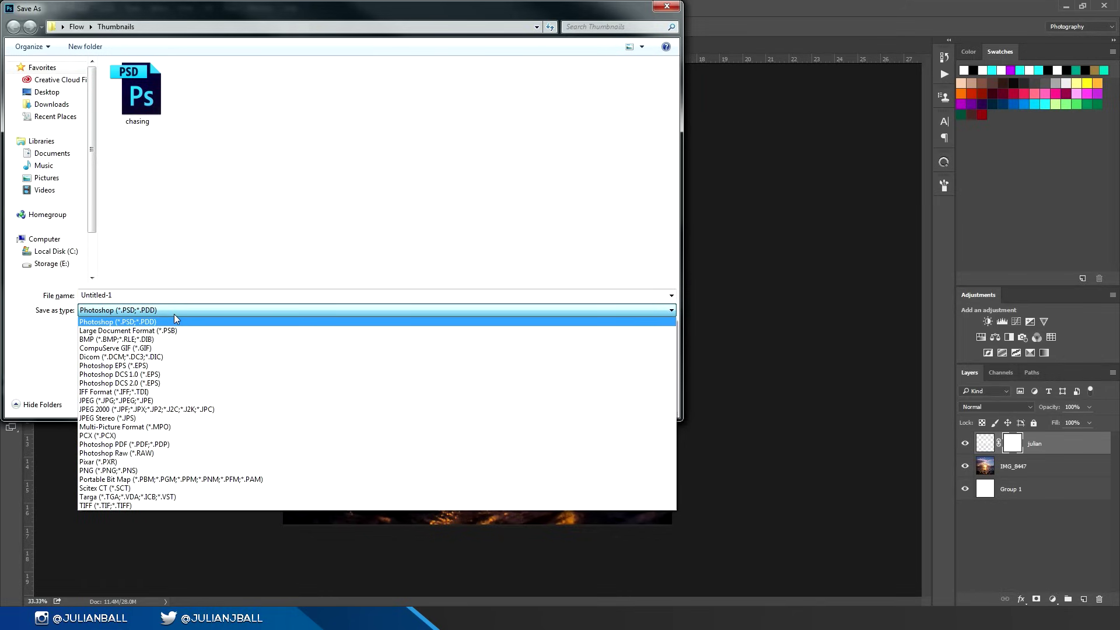